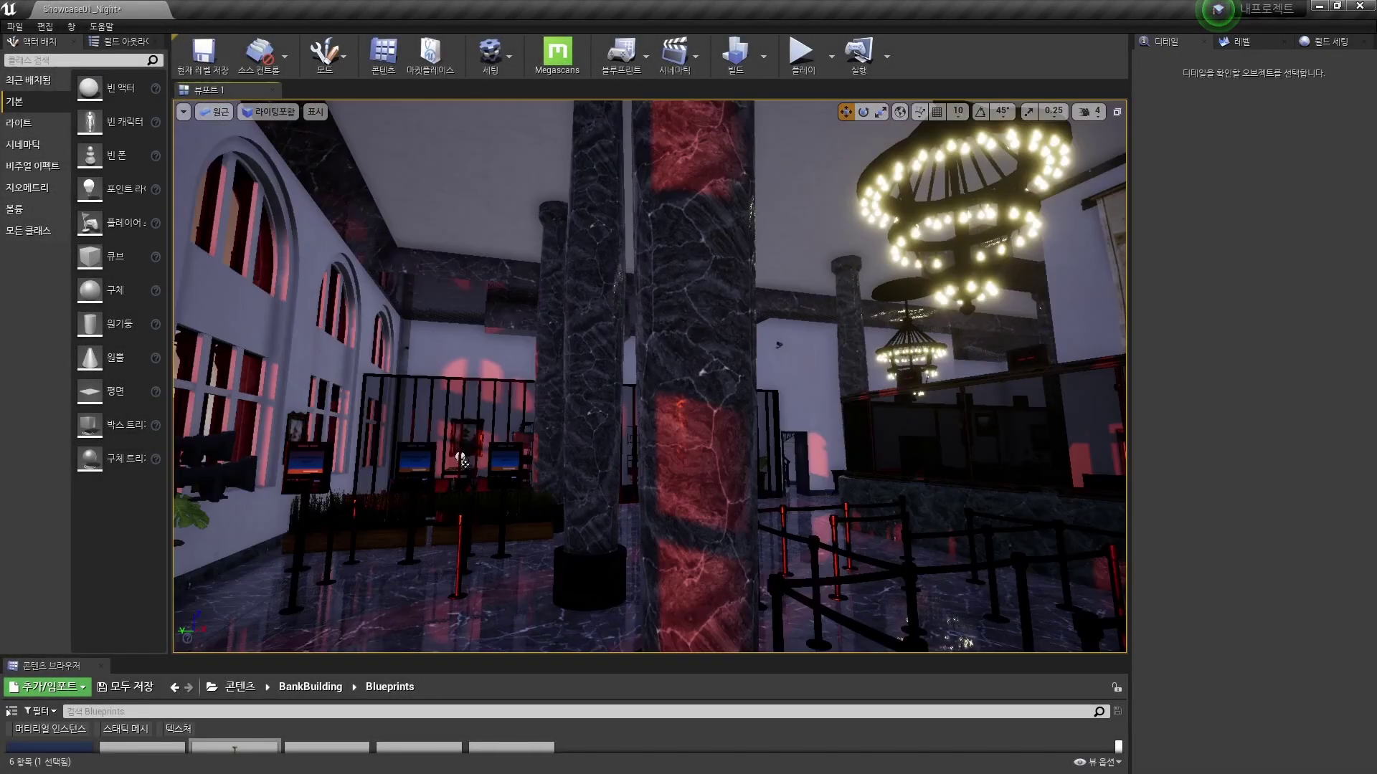
Step: Switch the chandelier hall between Unlit and Lit views, inspect the lamp base, and finish in Lit
{"action": "right_click_drag", "start_coordinate": [462, 461], "coordinate": [462, 462]}
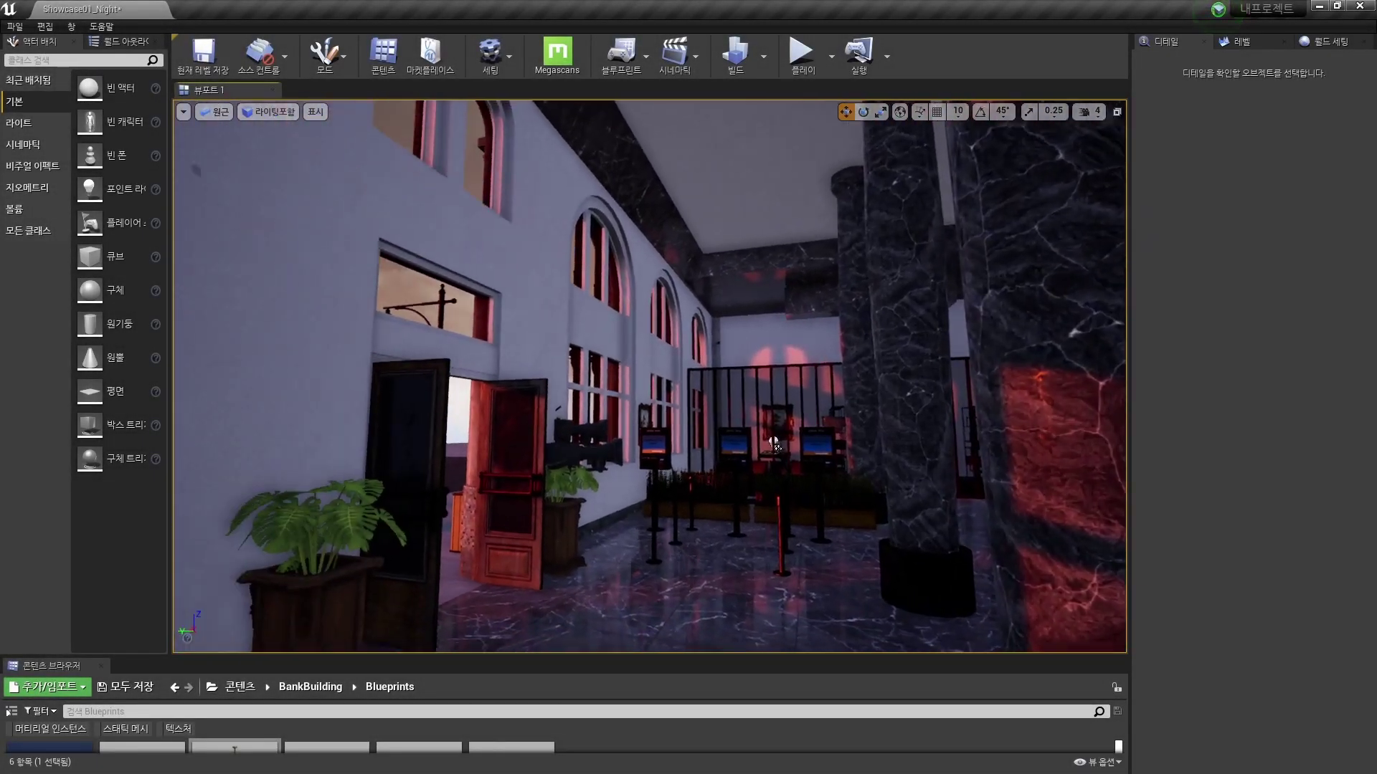
{"action": "key", "text": "alt+3"}
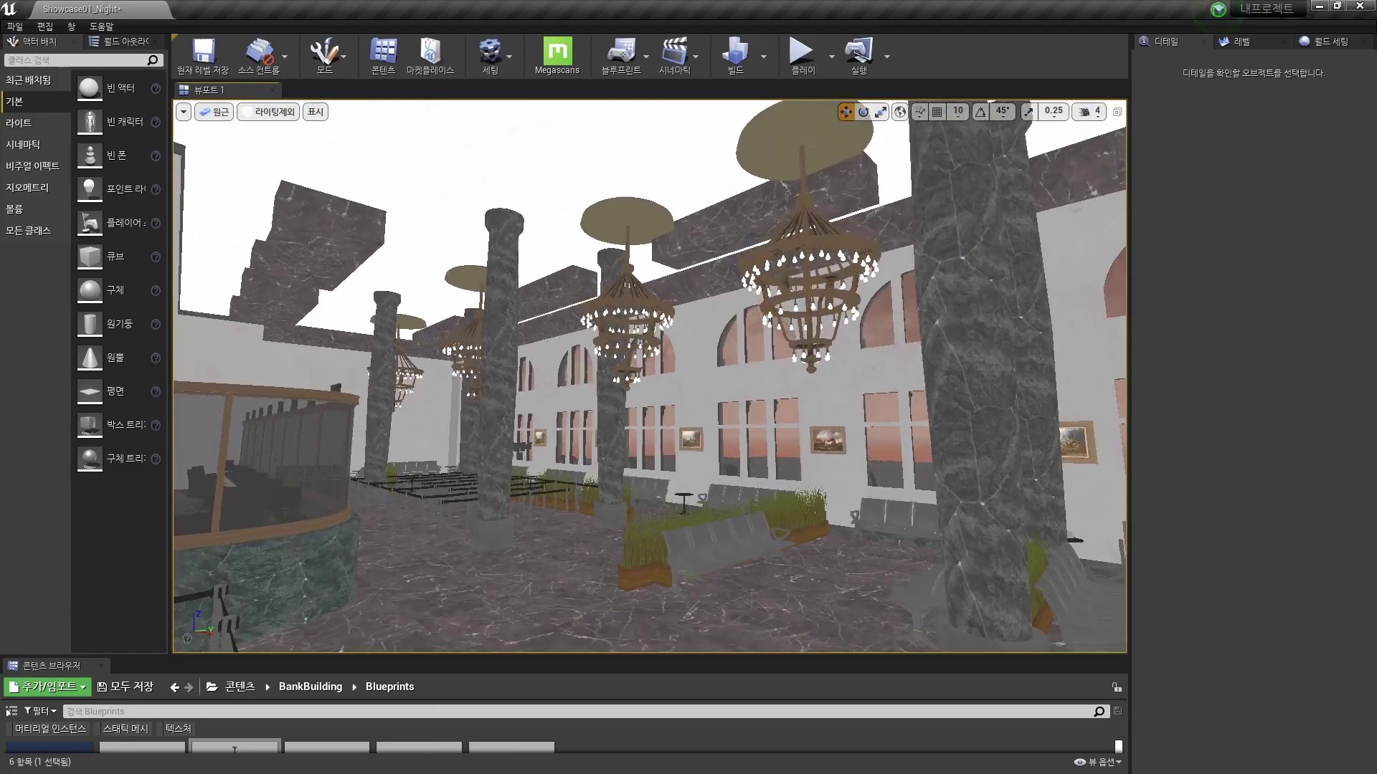
{"action": "key", "text": "alt+4"}
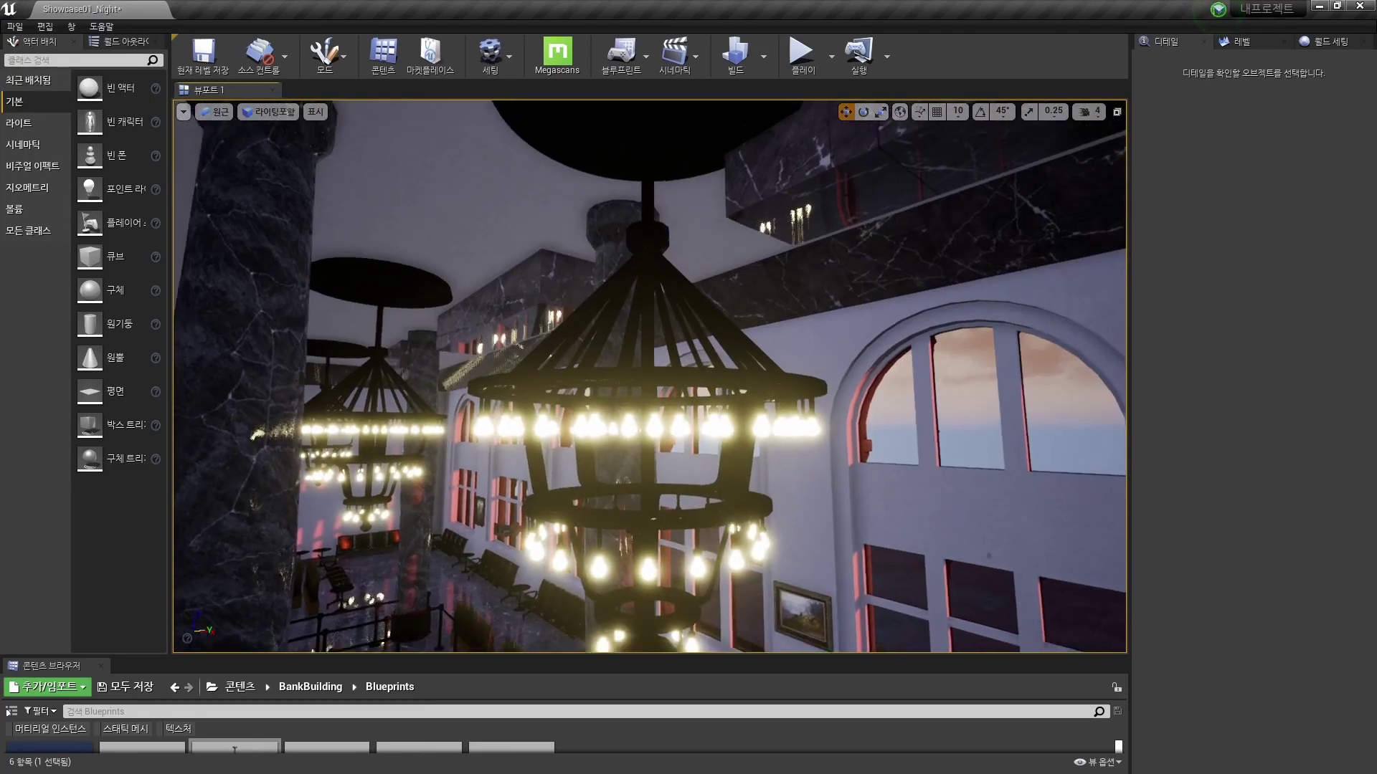
{"action": "left_click", "coordinate": [656, 244]}
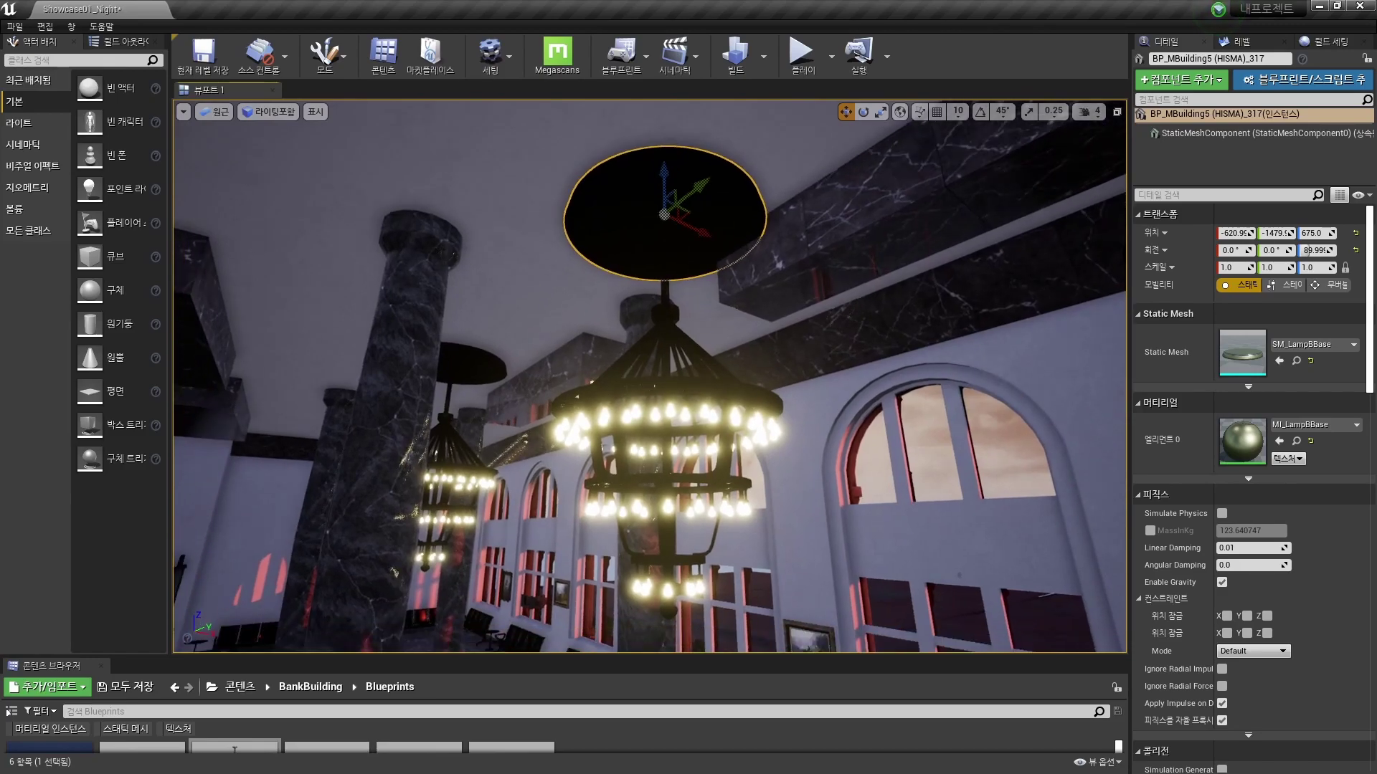
{"action": "key", "text": "alt+3"}
{"action": "key", "text": "alt+4"}
{"action": "key", "text": "alt+3"}
{"action": "key", "text": "alt+4"}
{"action": "key", "text": "Escape"}
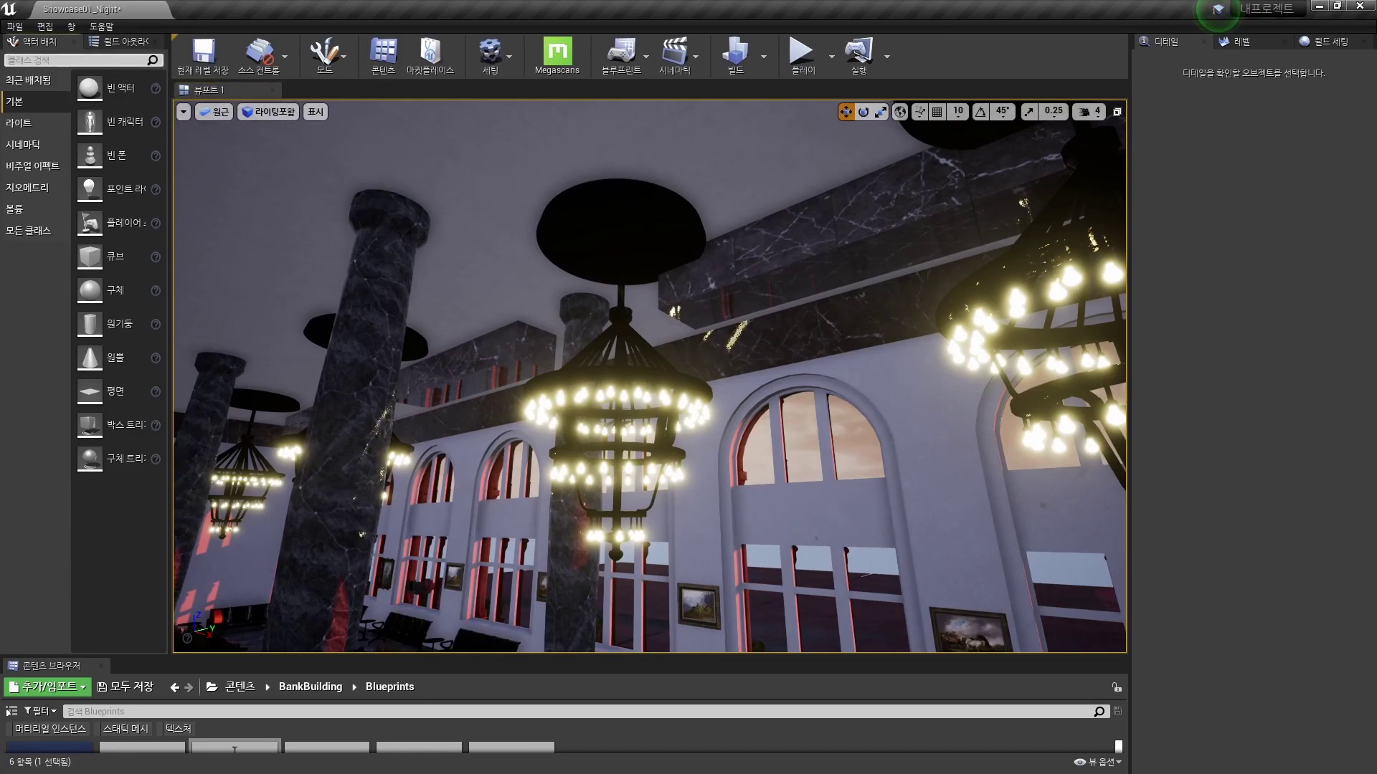
Step: Add a Sphere Reflection Capture (radius 3000) at the central chandelier mount and rebuild reflection captures
{"action": "type", "text": "ref"}
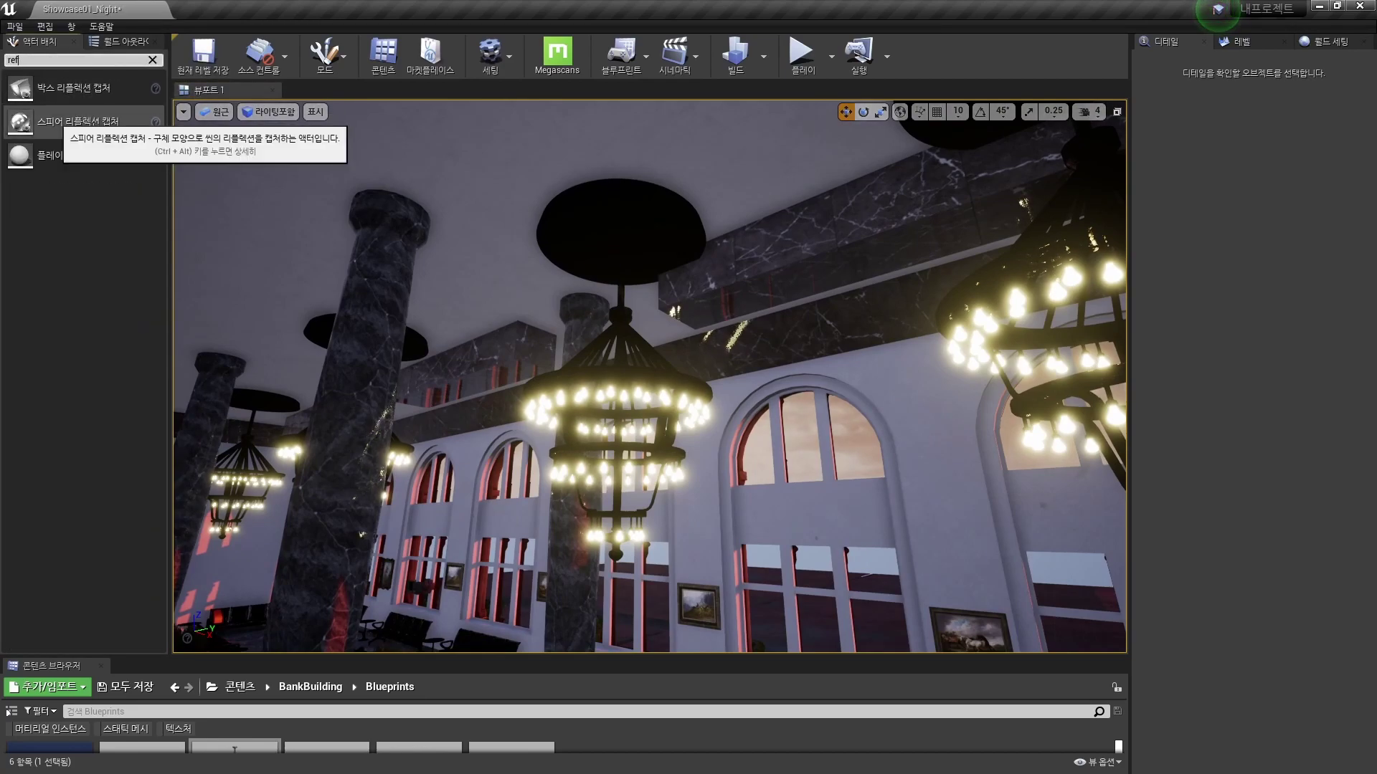
{"action": "left_click", "coordinate": [621, 267]}
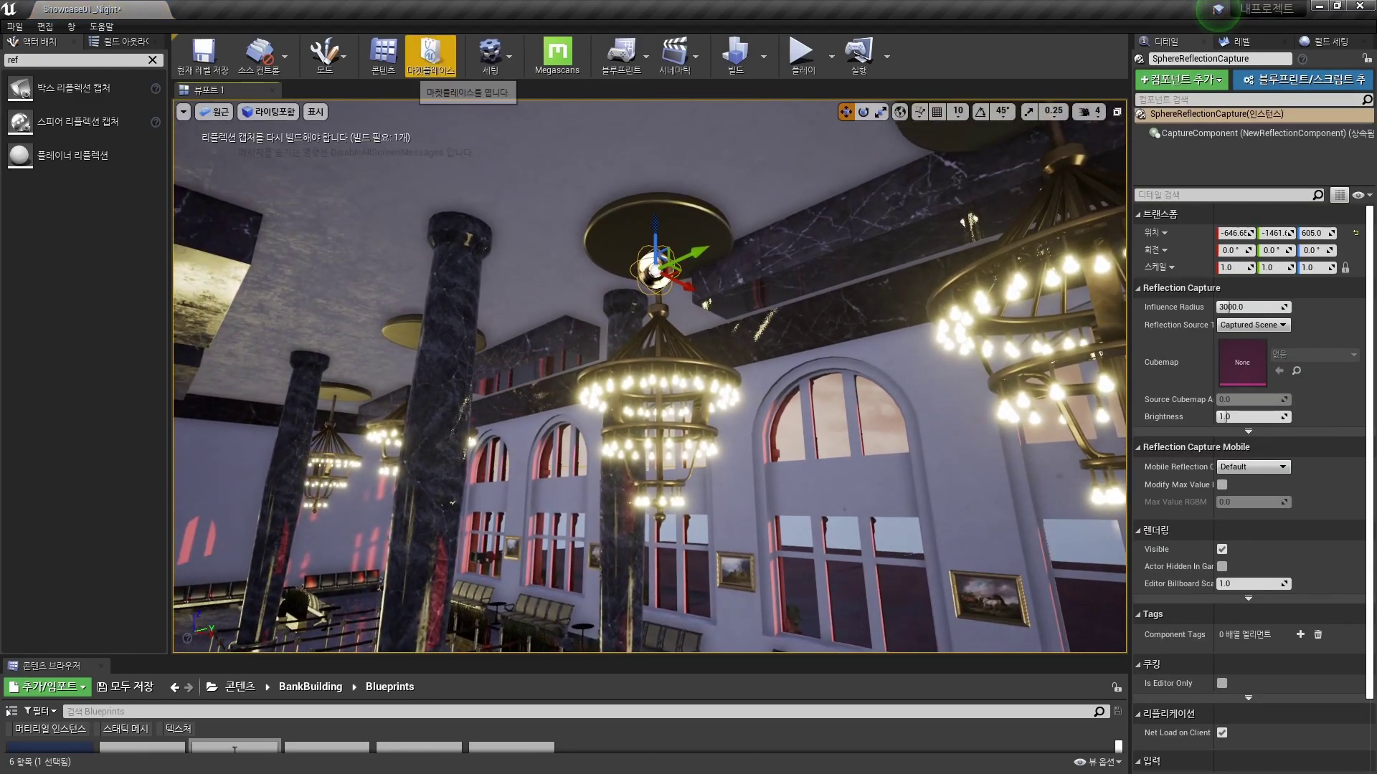
{"action": "left_click", "coordinate": [490, 56]}
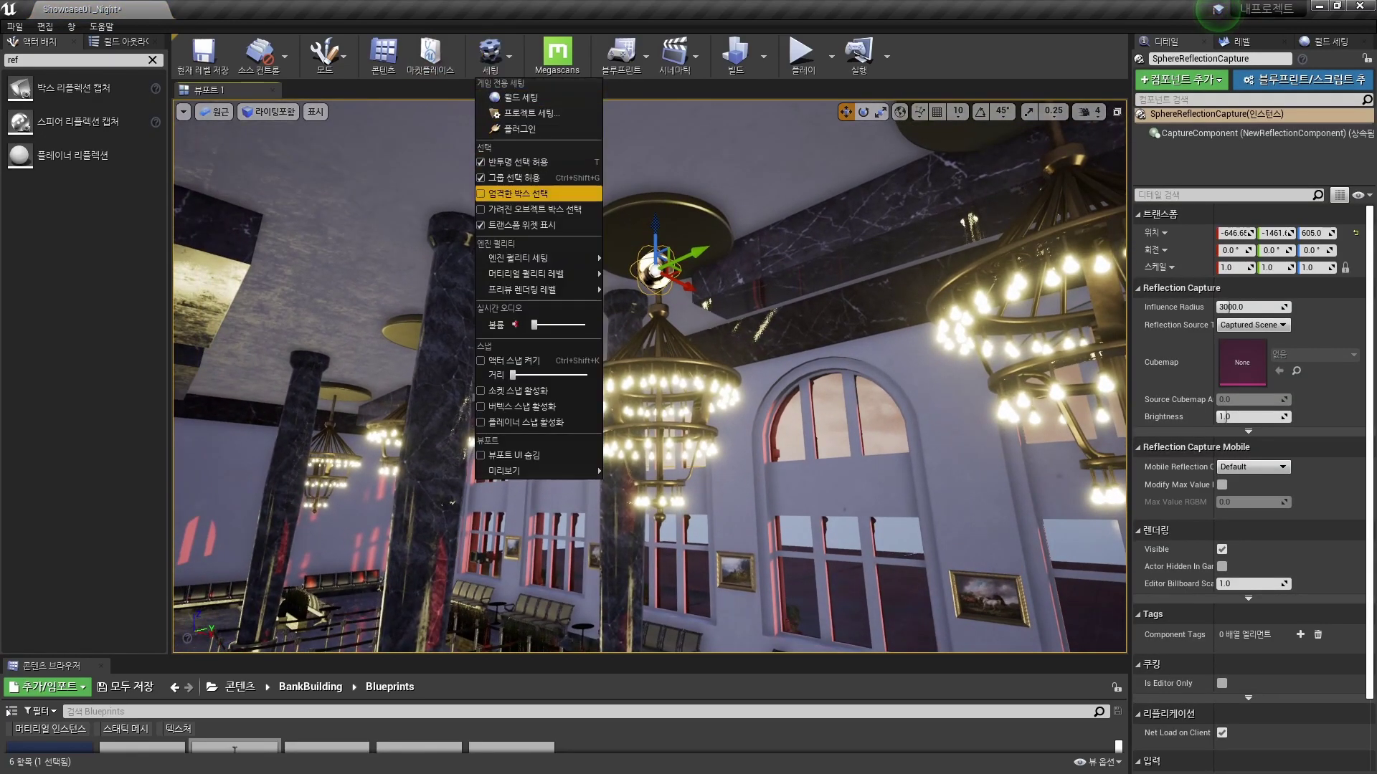
{"action": "mouse_move", "coordinate": [537, 257]}
{"action": "left_click", "coordinate": [831, 56]}
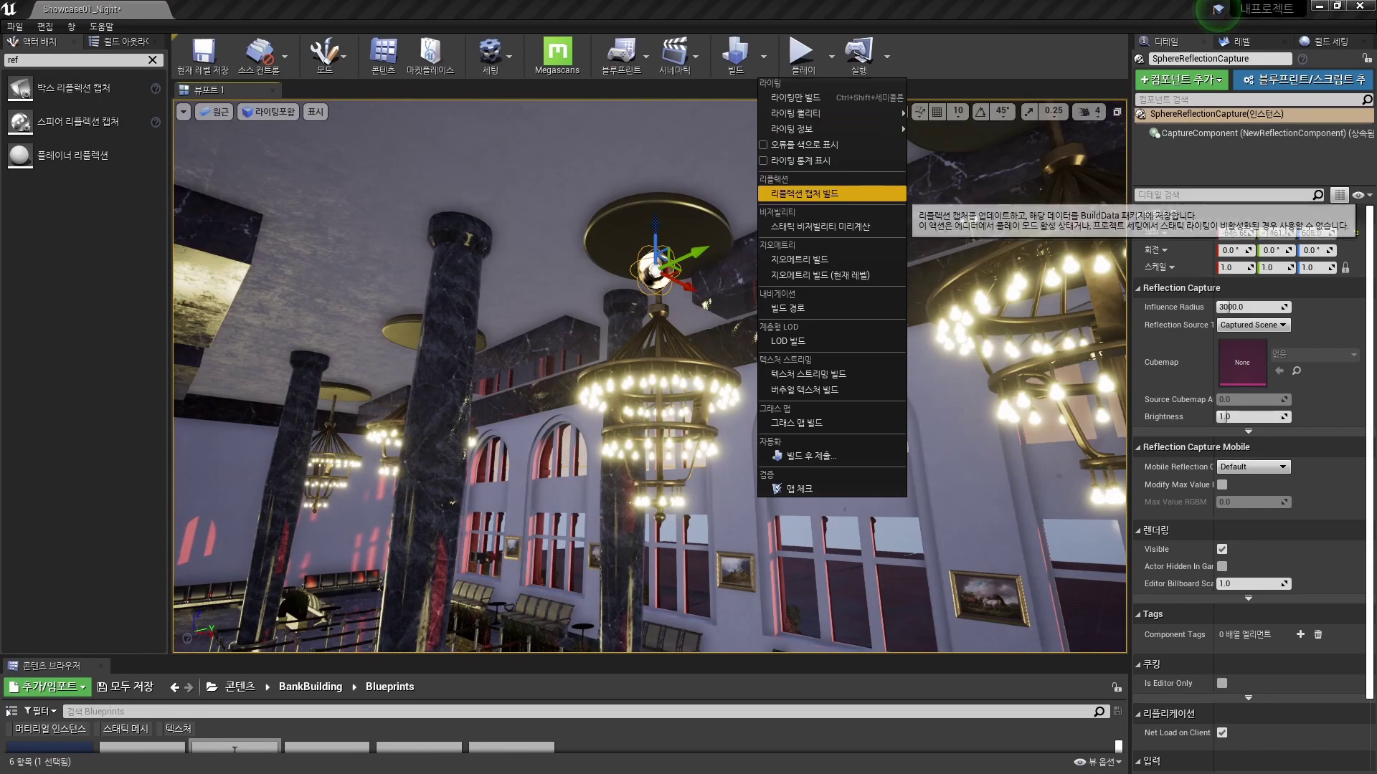
{"action": "key", "text": "Escape"}
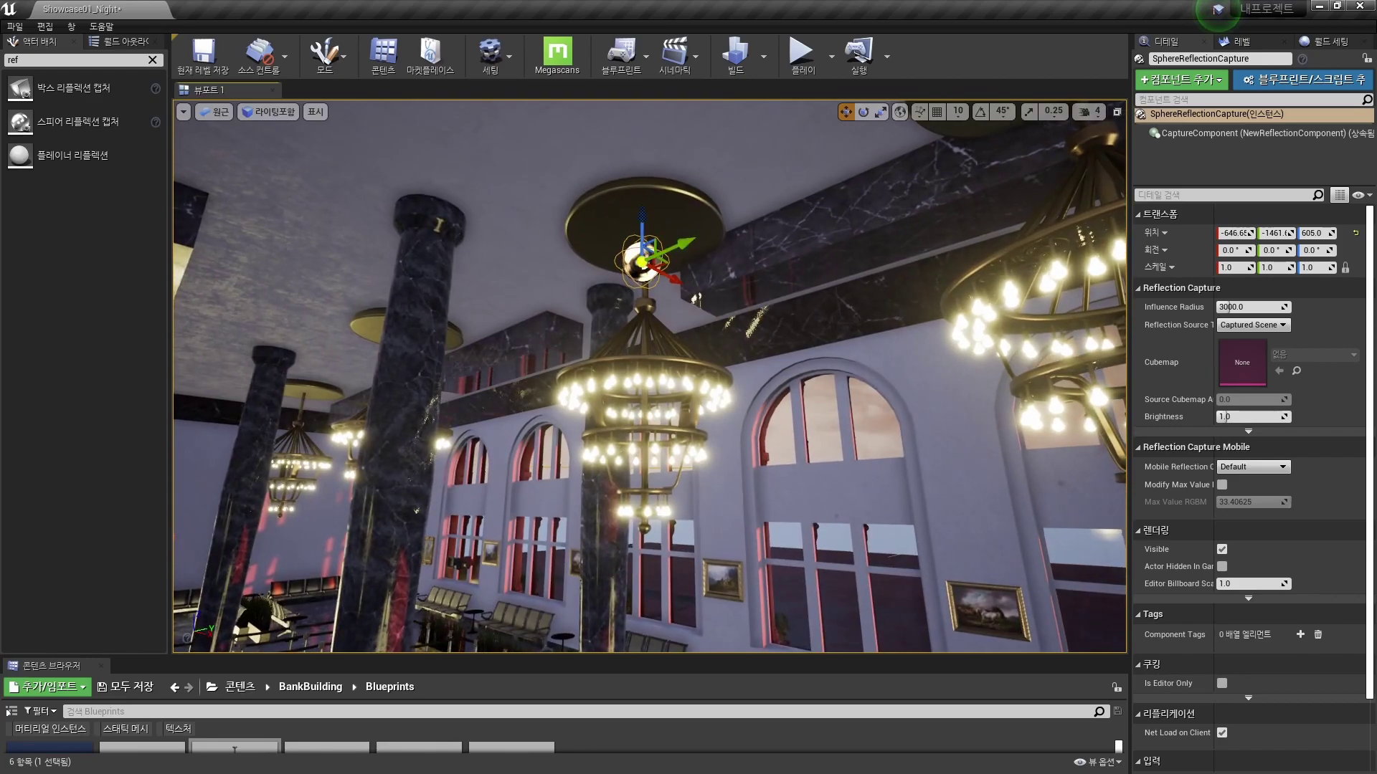
Step: Lower the reflection capture and cut its Influence Radius from 3000 to about 819.6
{"action": "mouse_move", "coordinate": [647, 327]}
{"action": "left_mouse_down"}
{"action": "mouse_move", "coordinate": [614, 254]}
{"action": "mouse_move", "coordinate": [676, 236]}
{"action": "mouse_move", "coordinate": [714, 262]}
{"action": "left_mouse_up"}
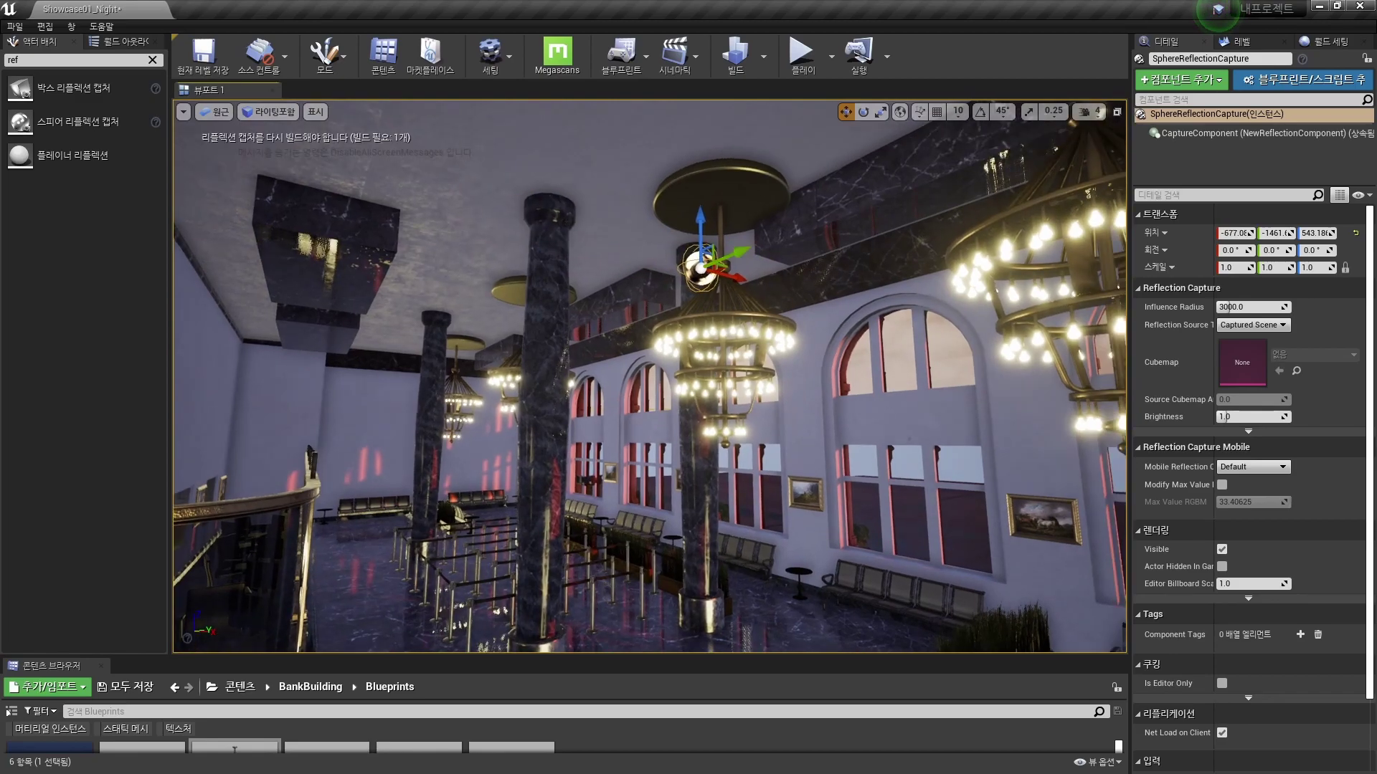
{"action": "right_click_drag", "start_coordinate": [713, 262], "coordinate": [727, 261]}
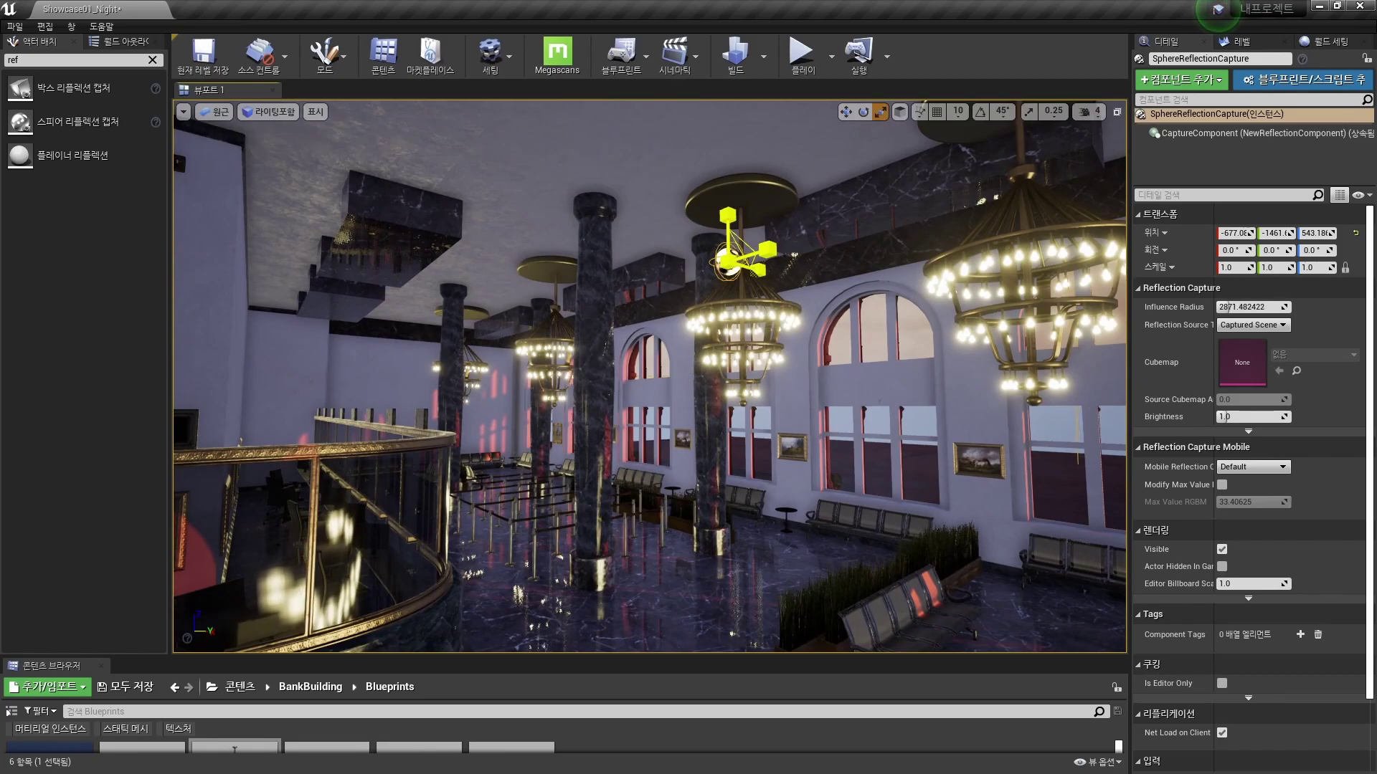
{"action": "mouse_move", "coordinate": [1220, 307]}
{"action": "left_mouse_down"}
{"action": "mouse_move", "coordinate": [1176, 307]}
{"action": "mouse_move", "coordinate": [1262, 307]}
{"action": "left_mouse_up"}
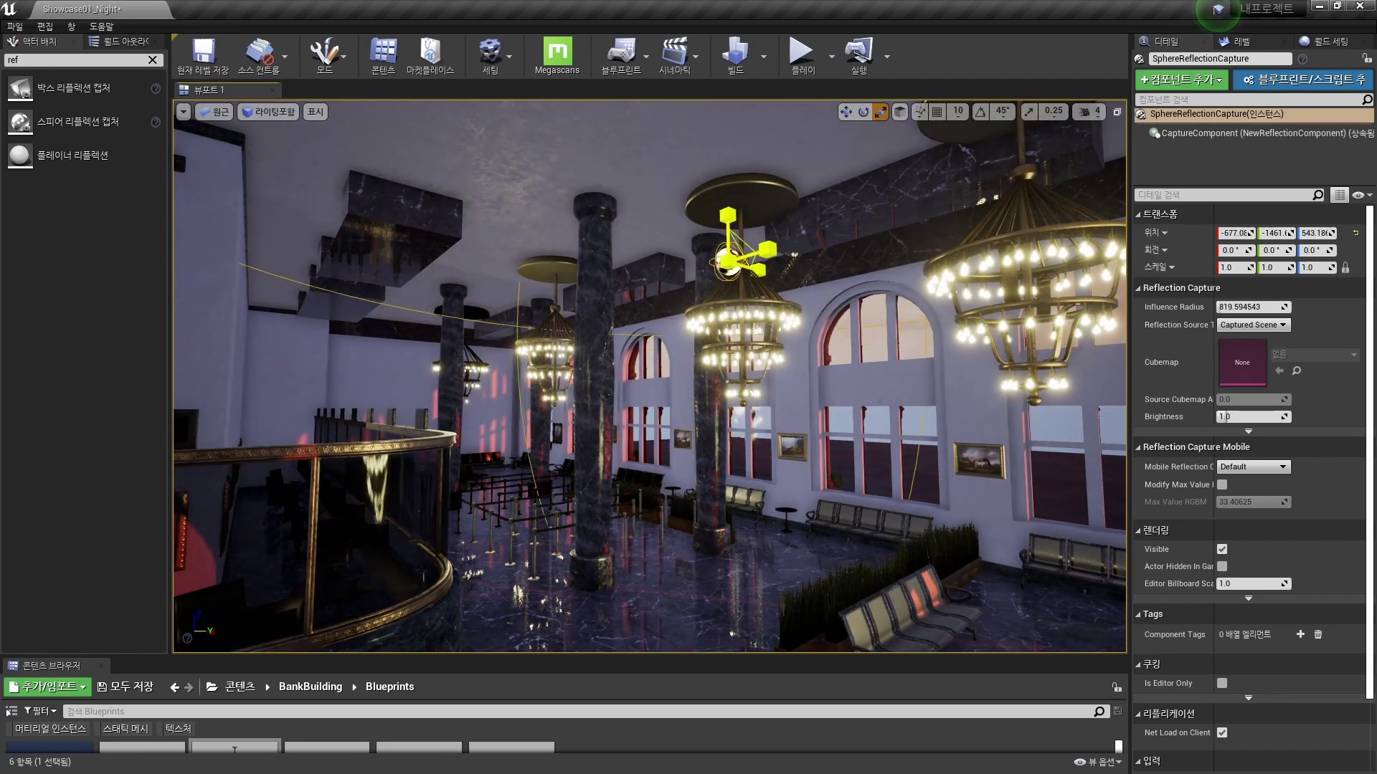
{"action": "right_click_drag", "start_coordinate": [645, 373], "coordinate": [695, 341]}
{"action": "key", "text": "Escape"}
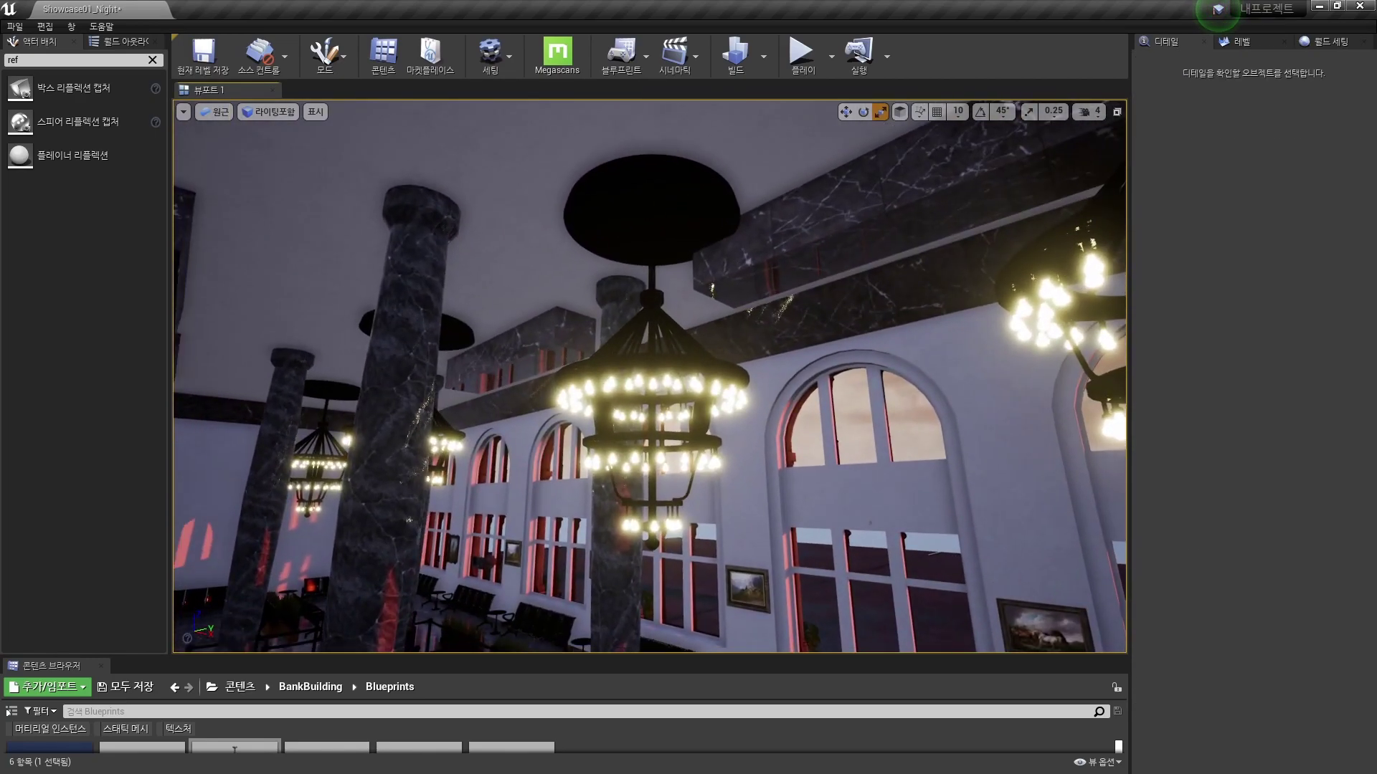
Step: Filter the World Outliner for 'light' and select the SkyLight actor
{"action": "left_click", "coordinate": [152, 59]}
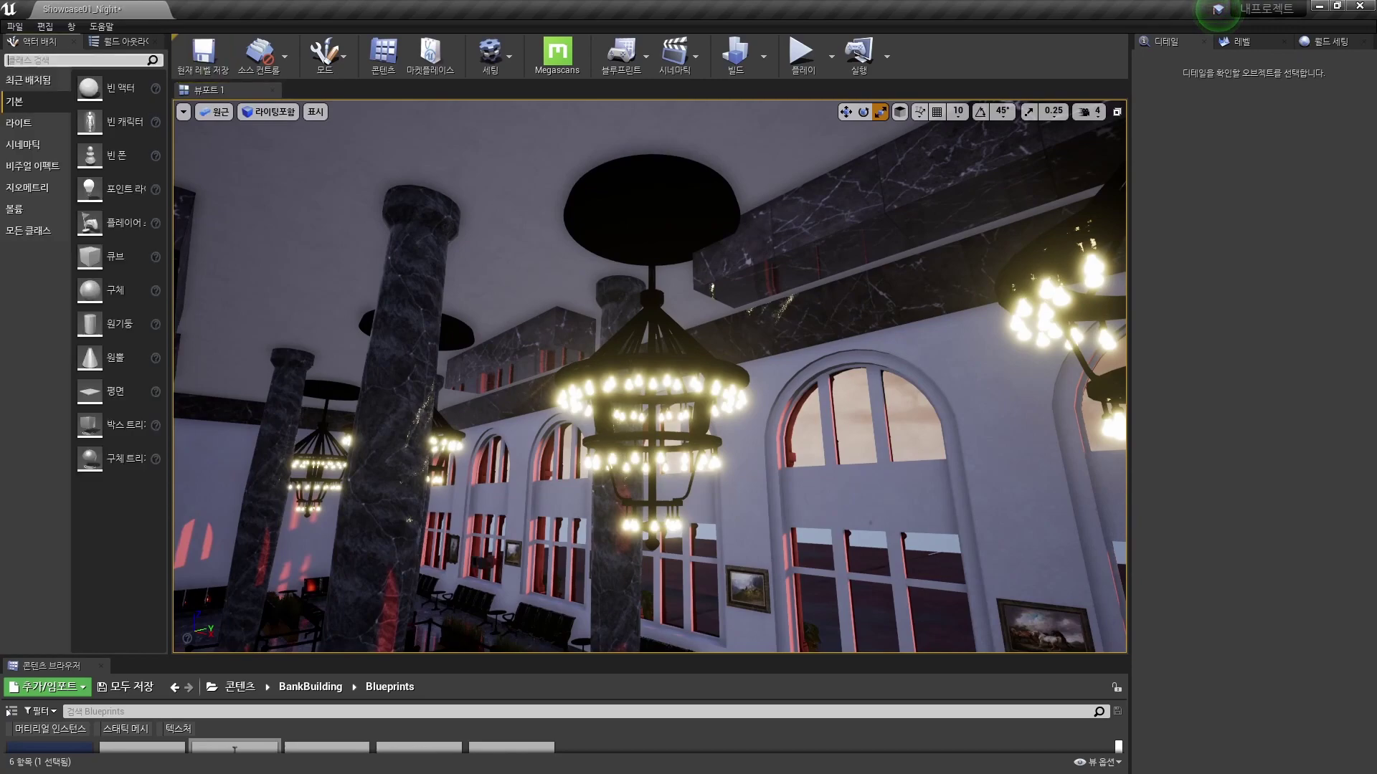
{"action": "left_click", "coordinate": [125, 41]}
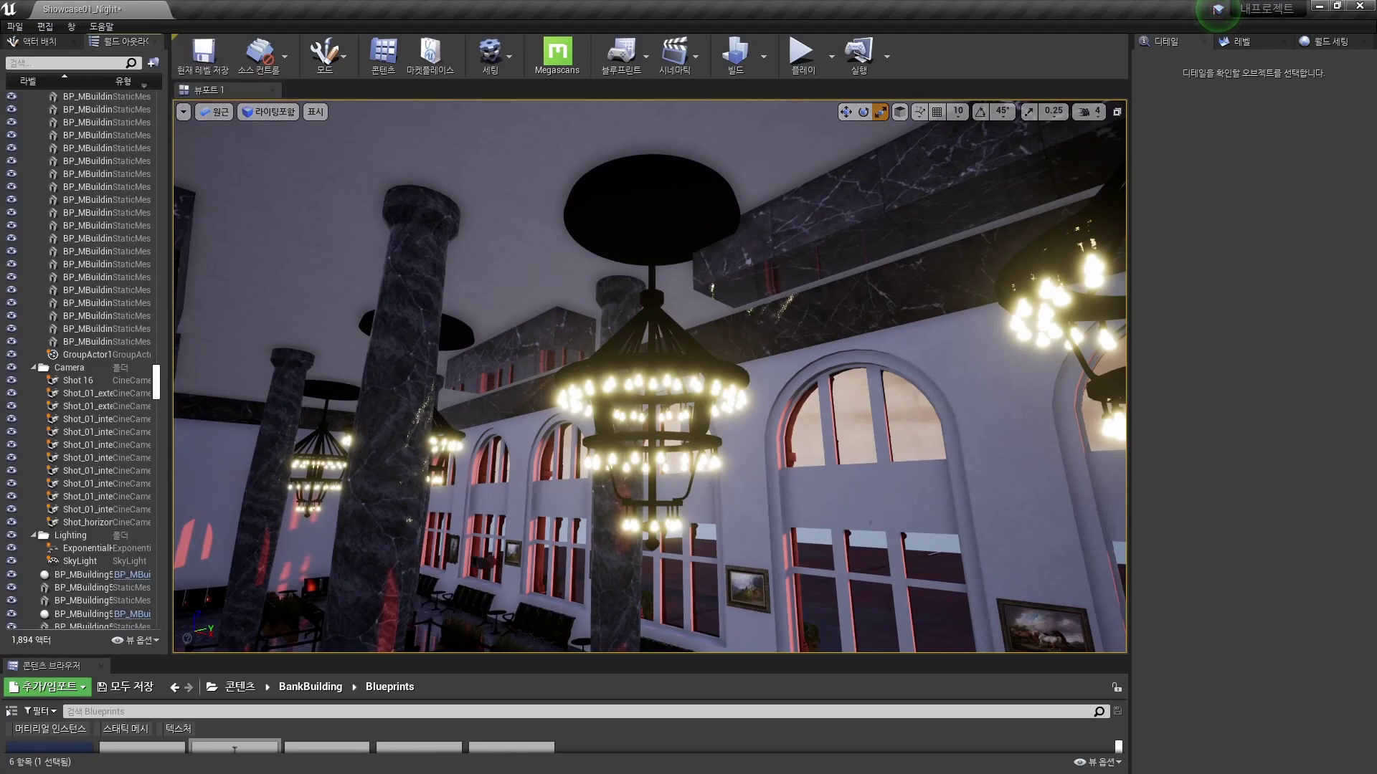
{"action": "left_click_drag", "start_coordinate": [77, 380], "coordinate": [166, 428]}
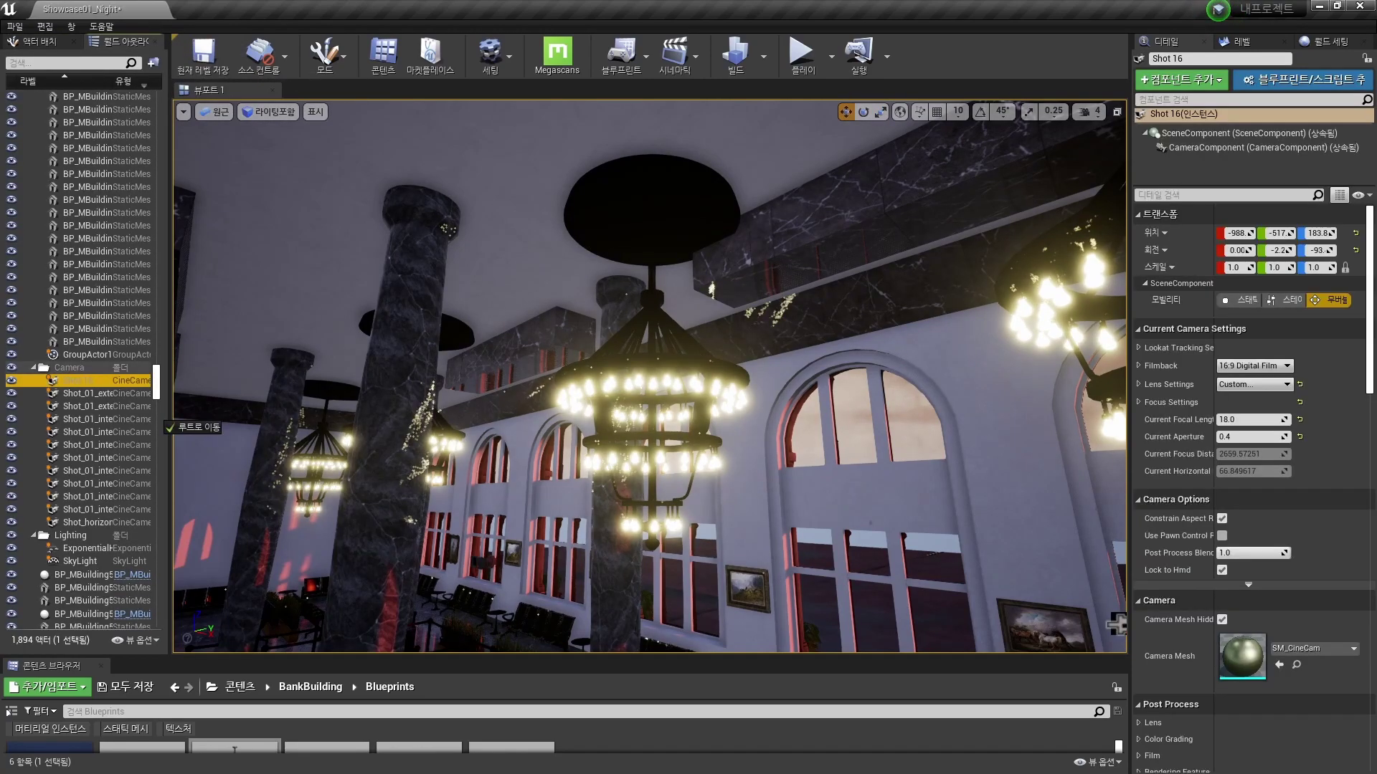
{"action": "left_click", "coordinate": [1116, 624]}
{"action": "left_click", "coordinate": [64, 62]}
{"action": "type", "text": "light"}
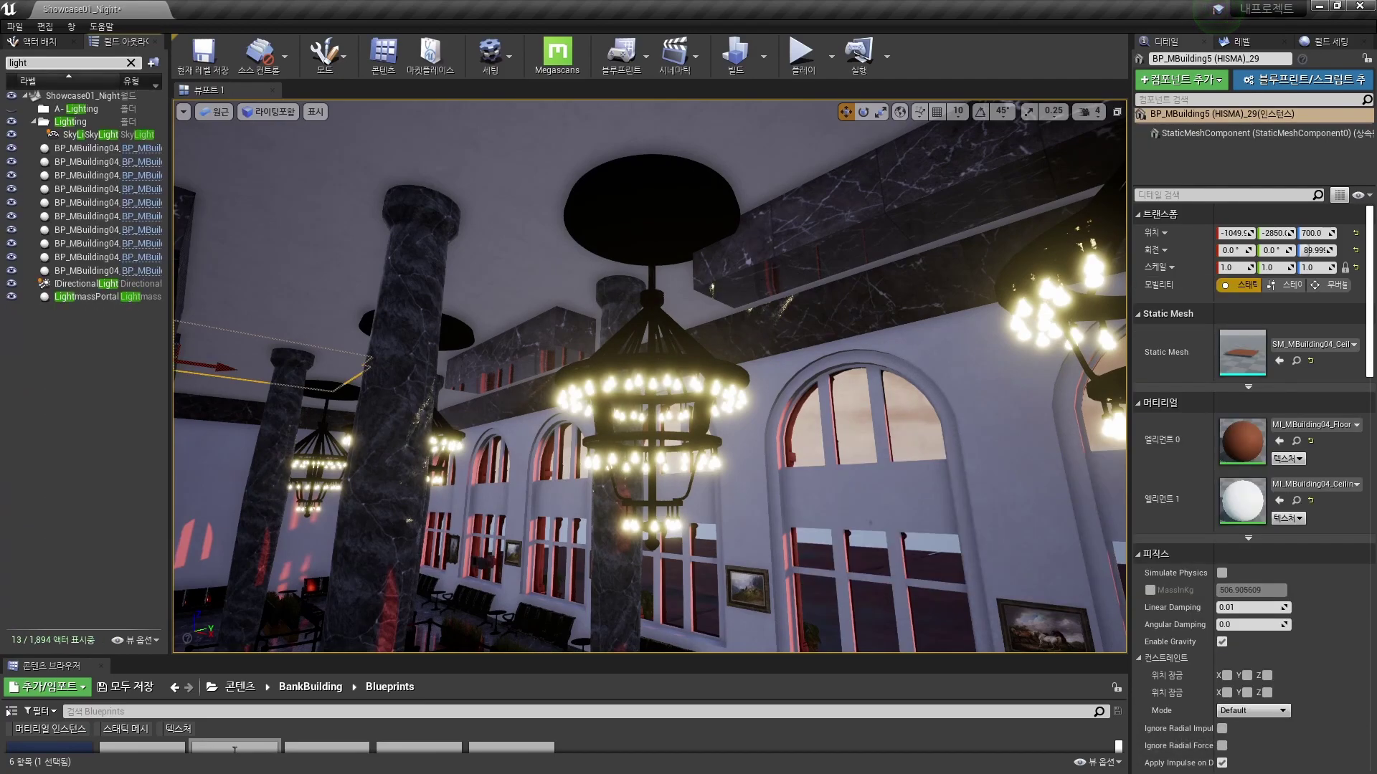
{"action": "left_click", "coordinate": [72, 134]}
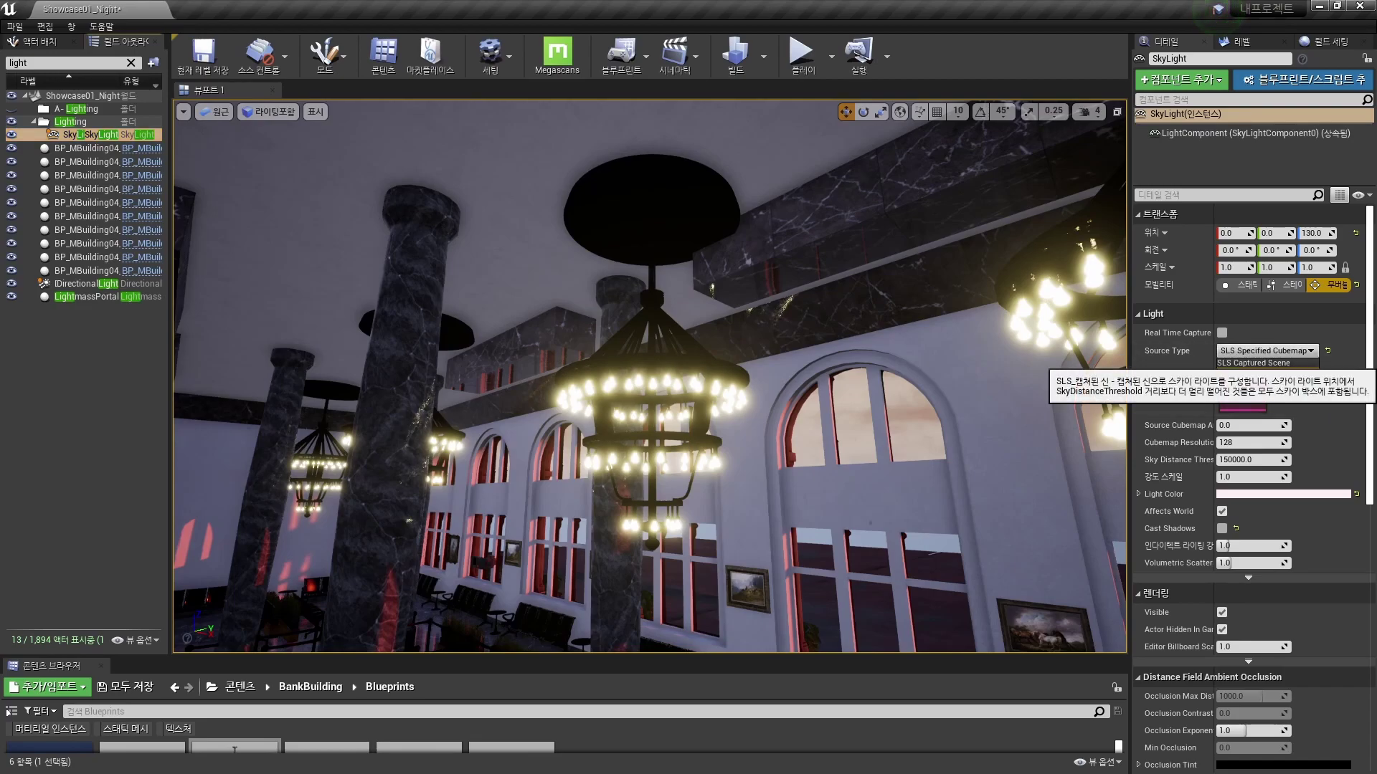
Step: Set the SkyLight Source Type to SLS Captured Scene, trying Real Time Capture and leaving it off
{"action": "left_click", "coordinate": [1253, 363]}
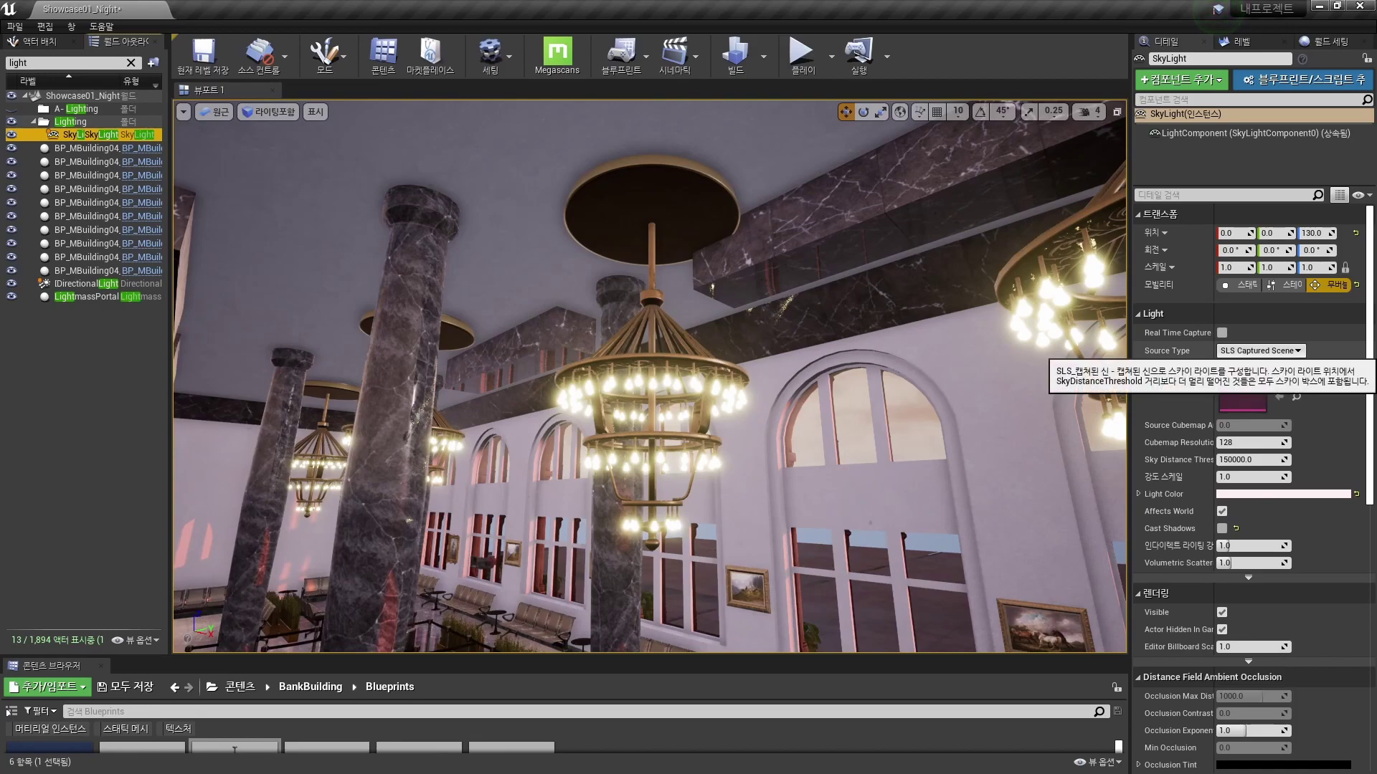
{"action": "left_click", "coordinate": [1260, 350]}
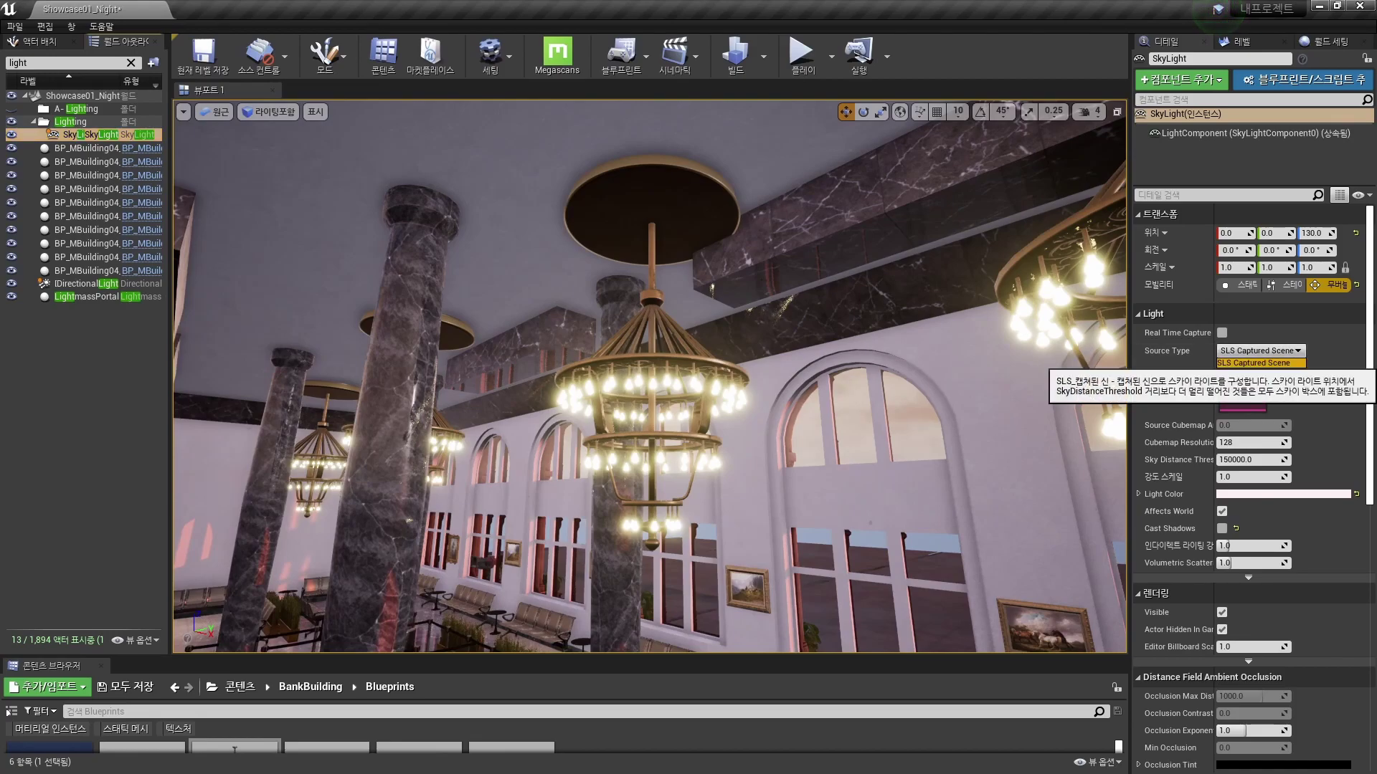
{"action": "left_click", "coordinate": [1253, 362]}
{"action": "left_click", "coordinate": [1221, 333]}
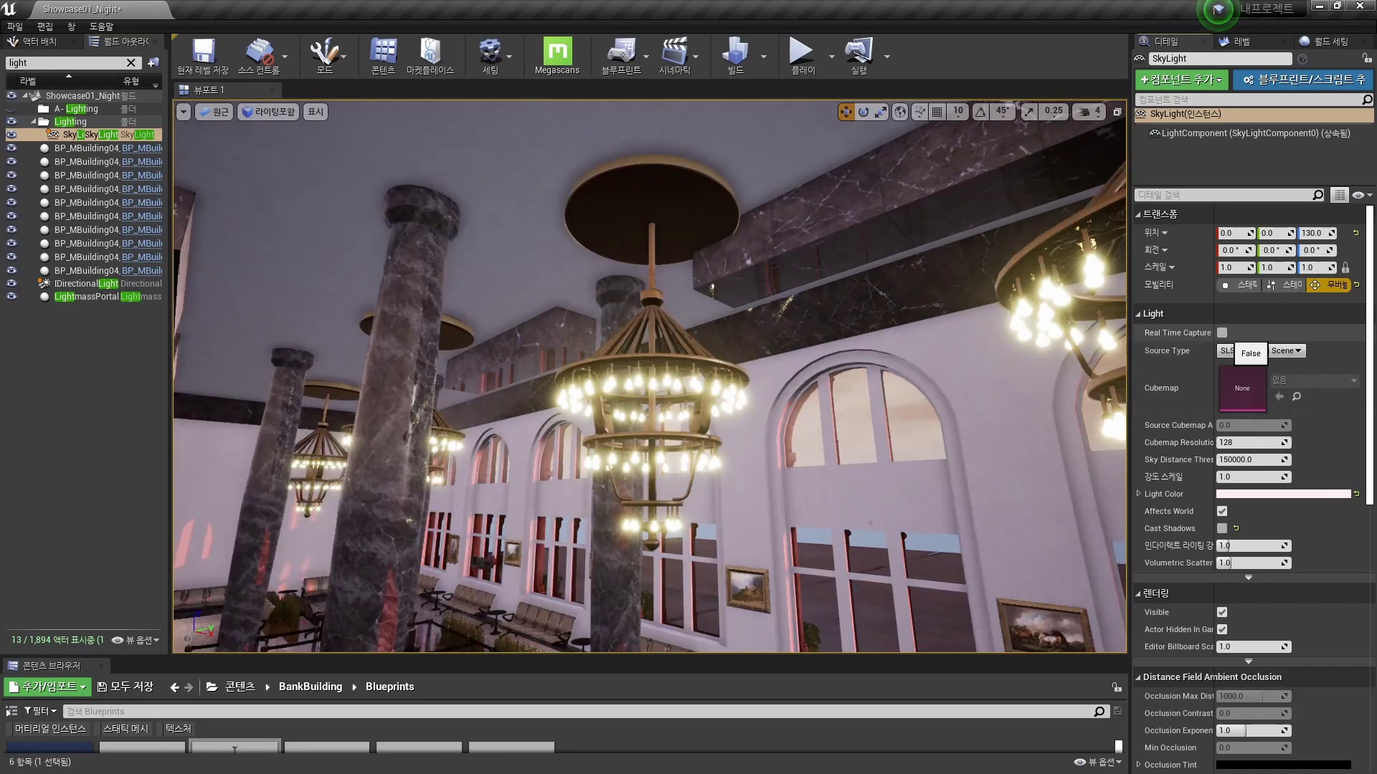
{"action": "left_click", "coordinate": [1221, 333]}
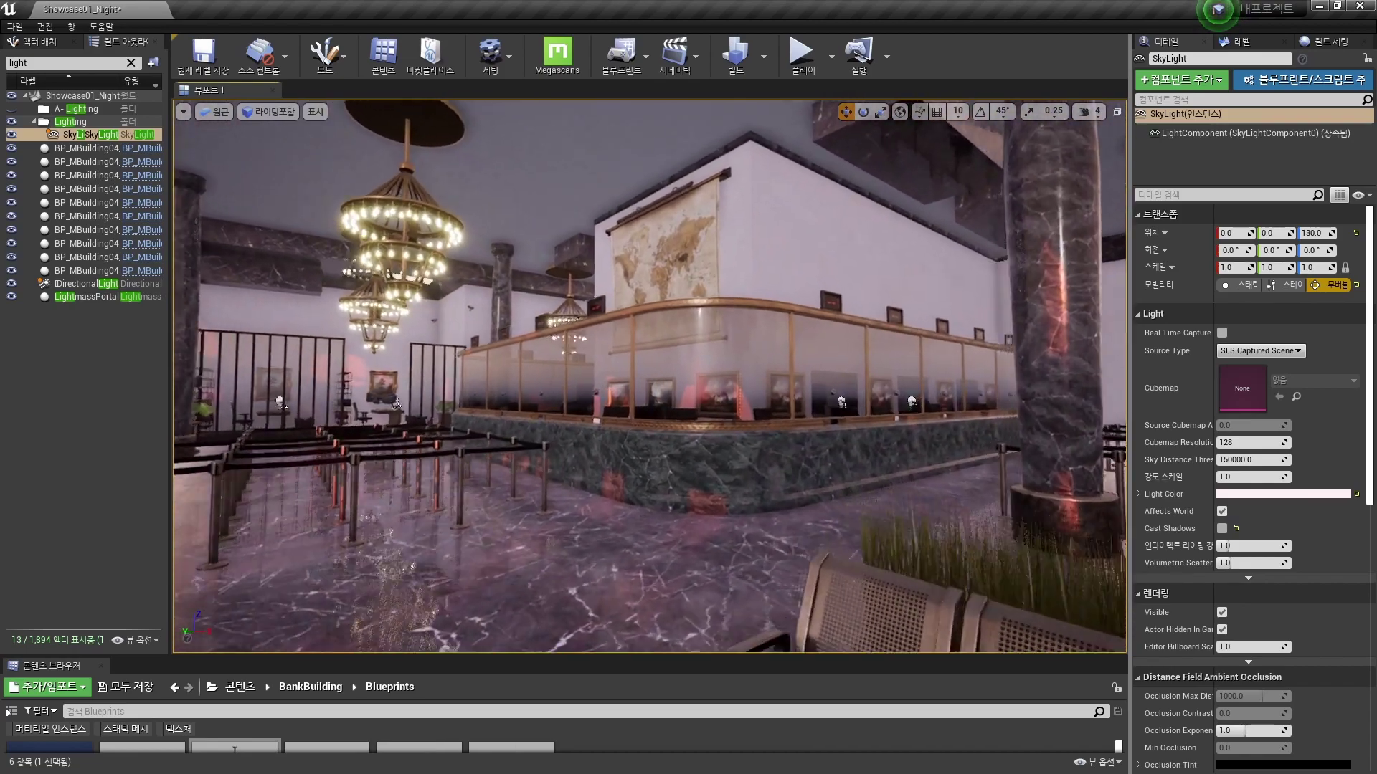
{"action": "mouse_move", "coordinate": [301, 387]}
{"action": "right_mouse_down"}
{"action": "mouse_move", "coordinate": [272, 401]}
{"action": "mouse_move", "coordinate": [308, 373]}
{"action": "right_mouse_up"}
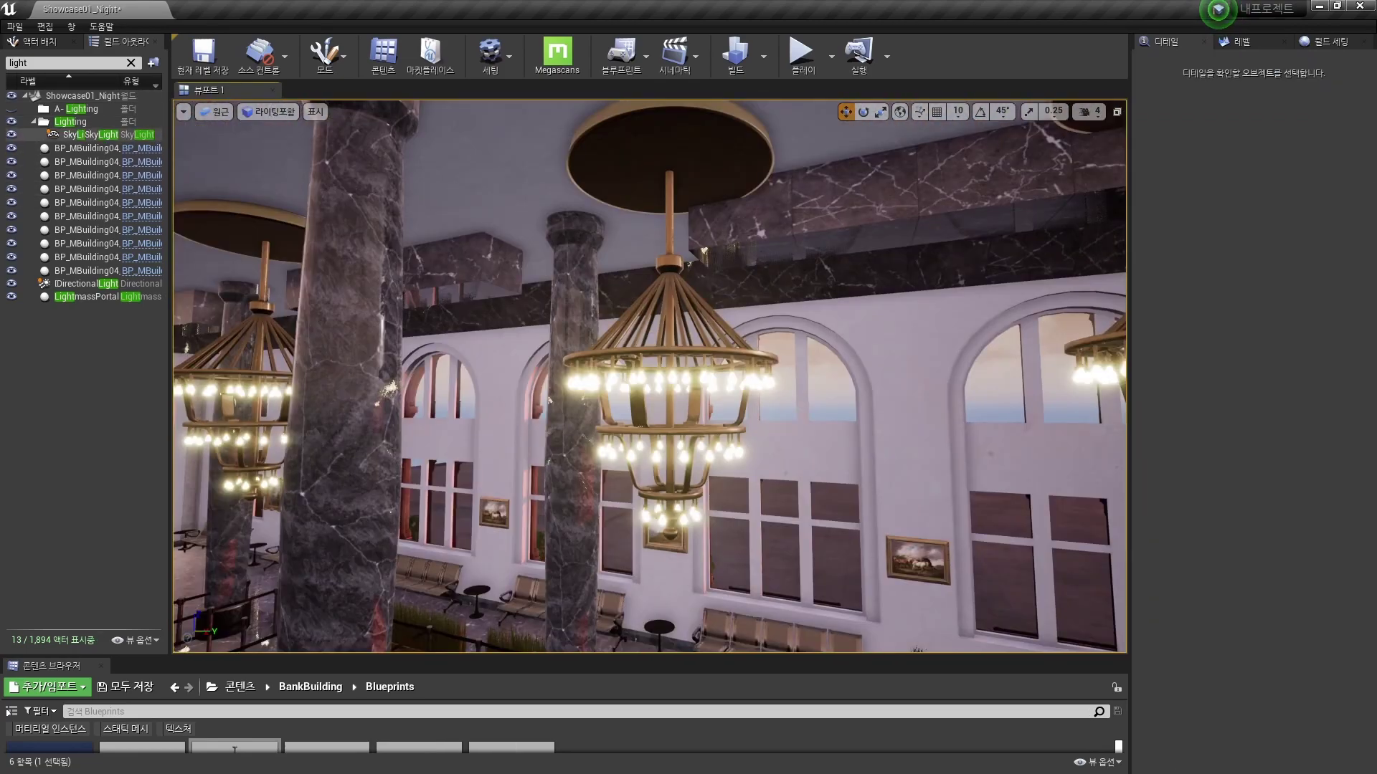
{"action": "left_click", "coordinate": [101, 134]}
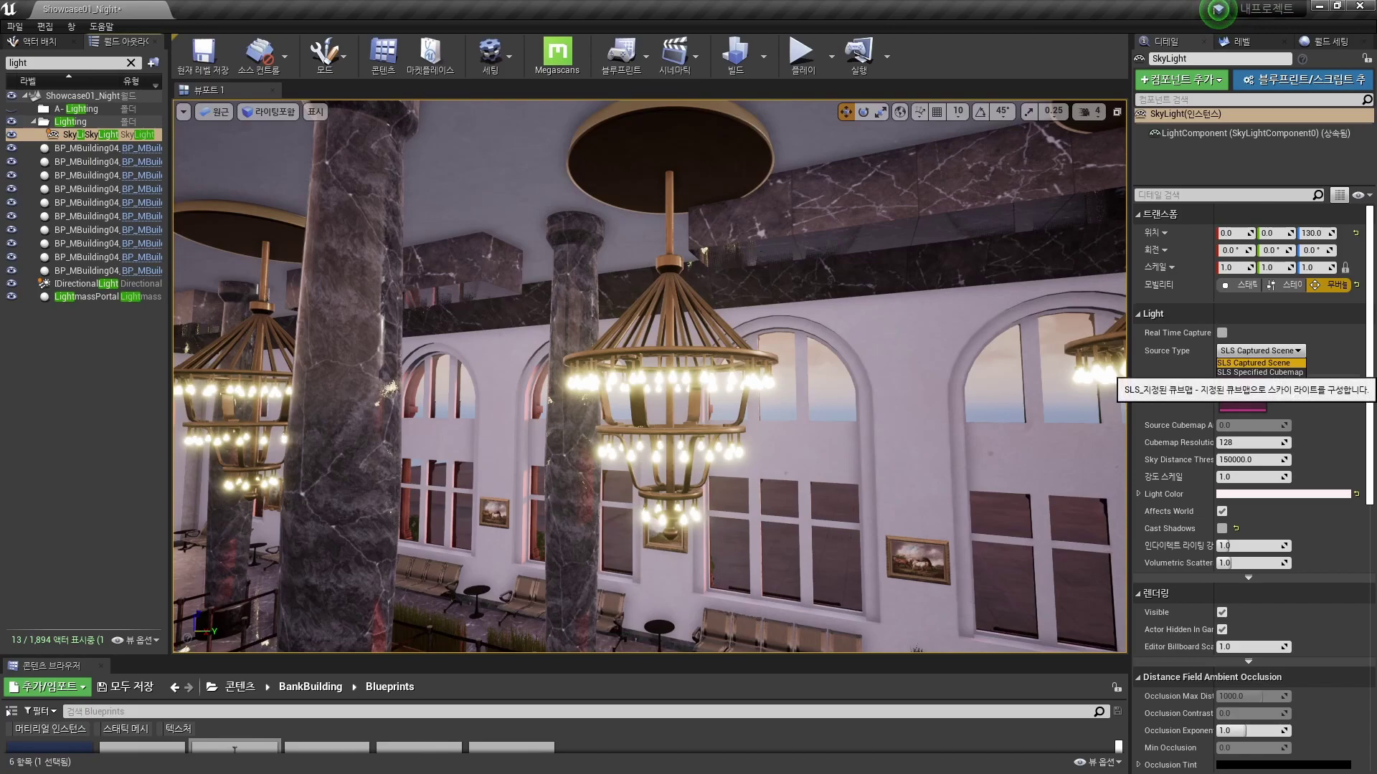
Step: Switch the SkyLight to SLS Specified Cubemap, trying DaylightAmbientCubemap and then DefaultCubemap
{"action": "left_click", "coordinate": [1259, 372]}
{"action": "left_click", "coordinate": [1313, 381]}
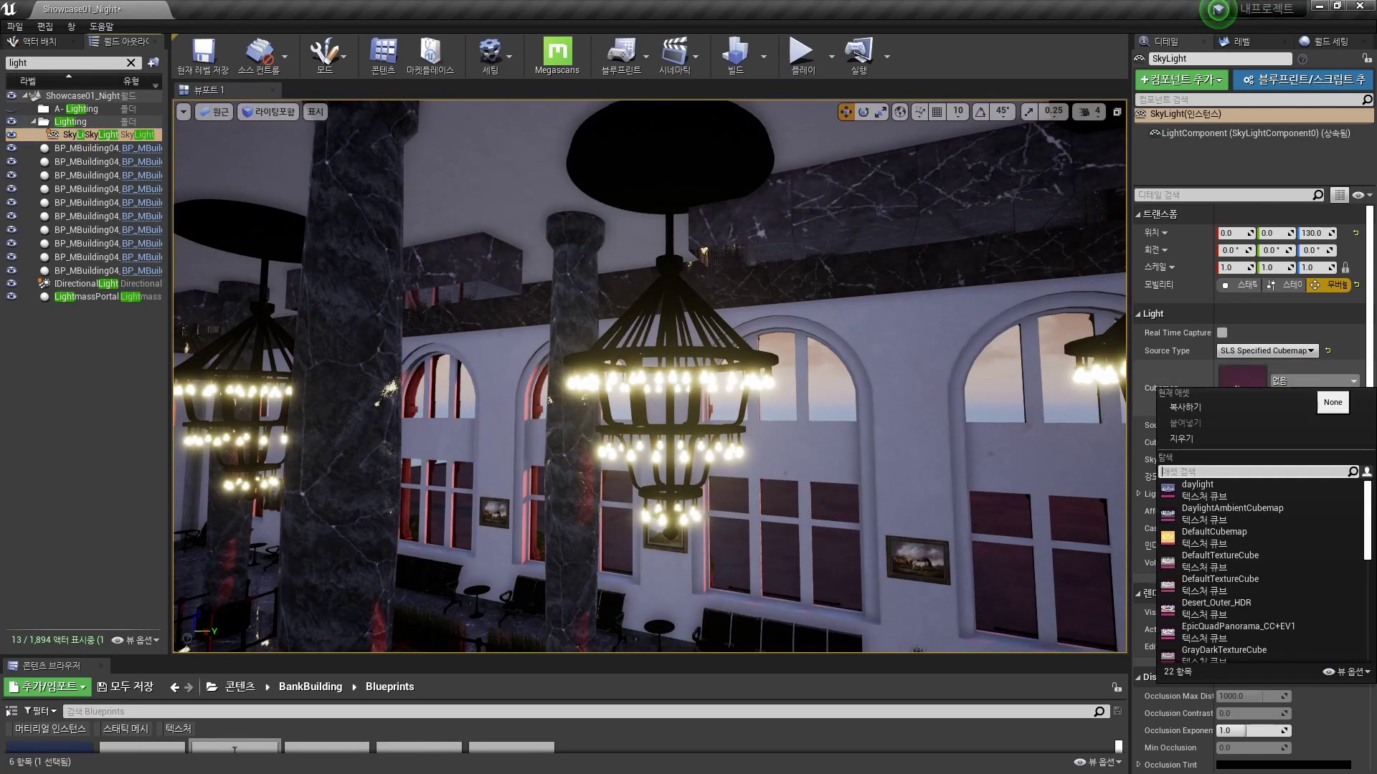
{"action": "left_click", "coordinate": [1232, 509]}
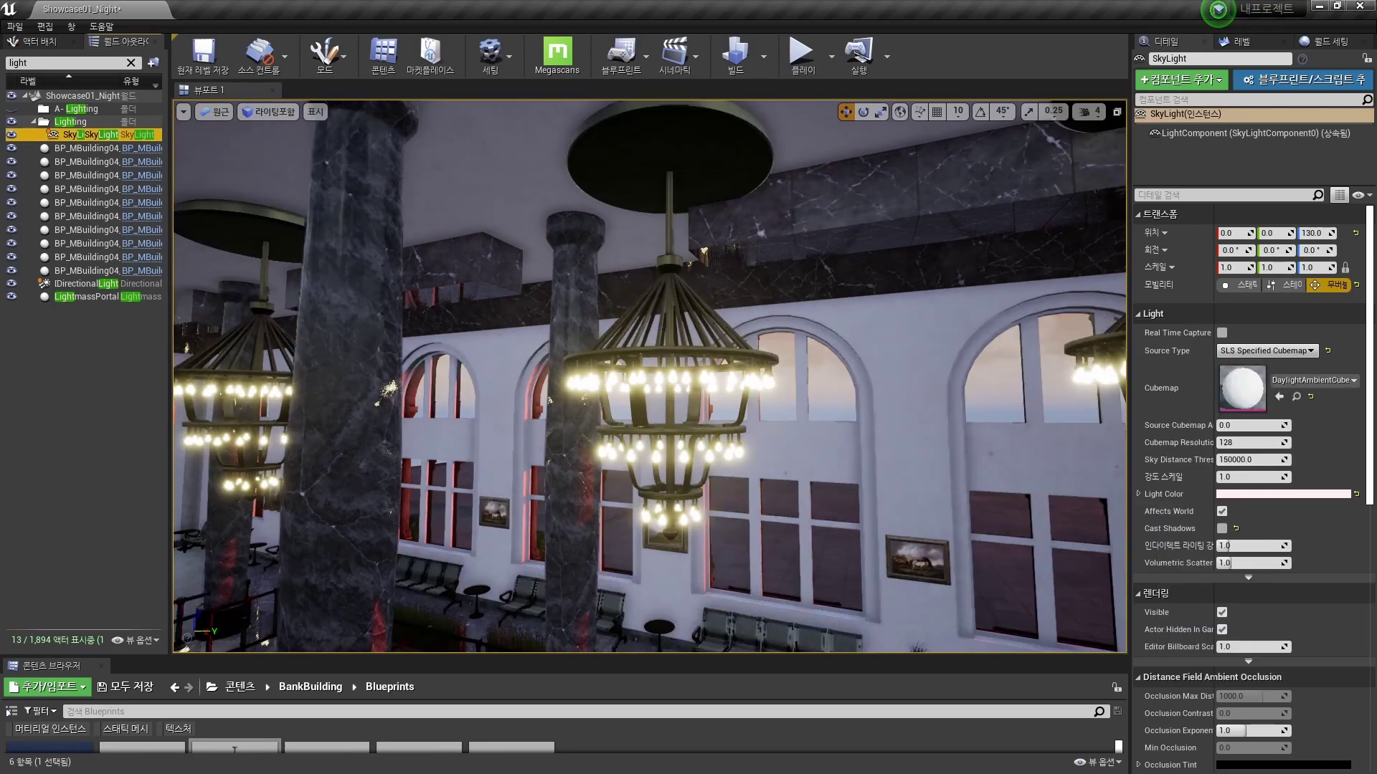
{"action": "left_click", "coordinate": [1314, 380]}
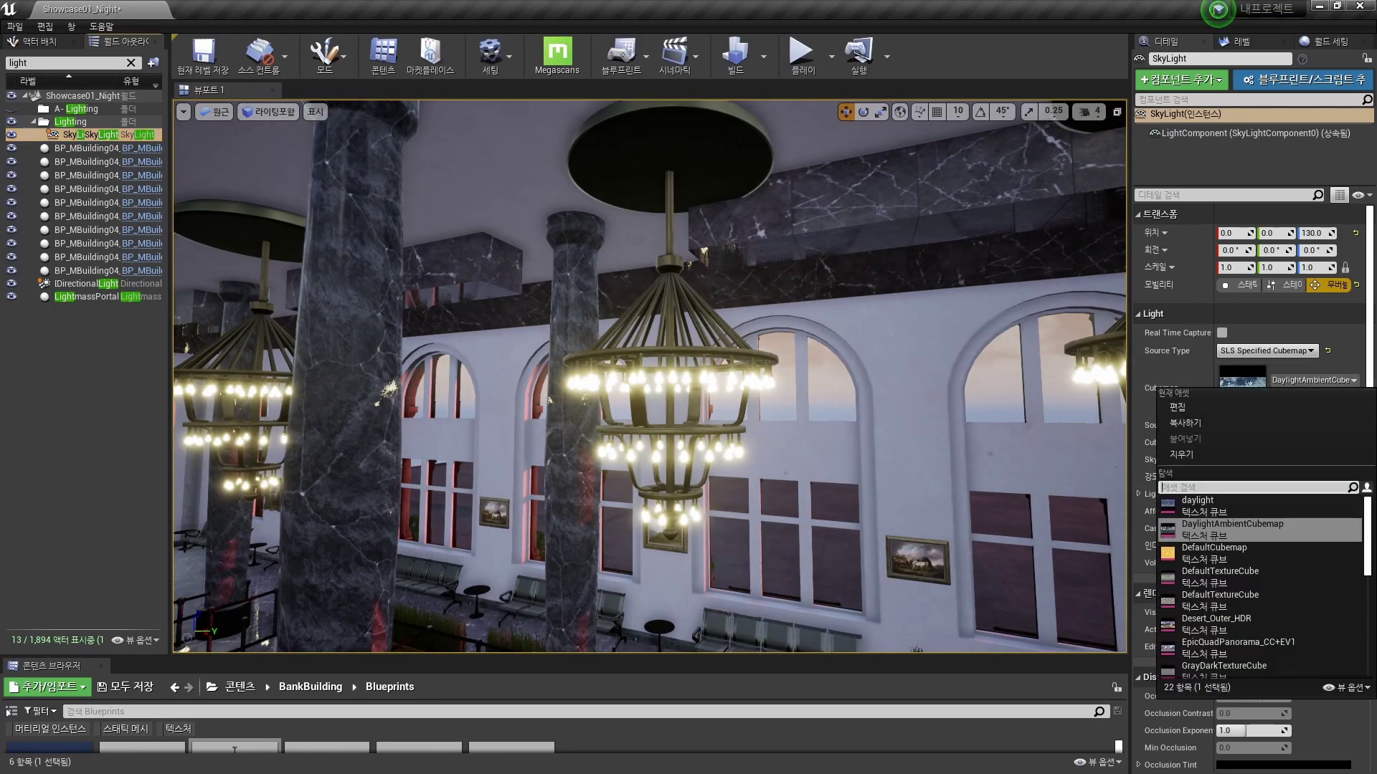
{"action": "left_click", "coordinate": [1219, 554]}
Step: Try EpicQuadPanorama_CC+EV1, then assign HDRI_Epic_Courtyard_Daylight as the SkyLight cubemap
{"action": "left_click", "coordinate": [1314, 381]}
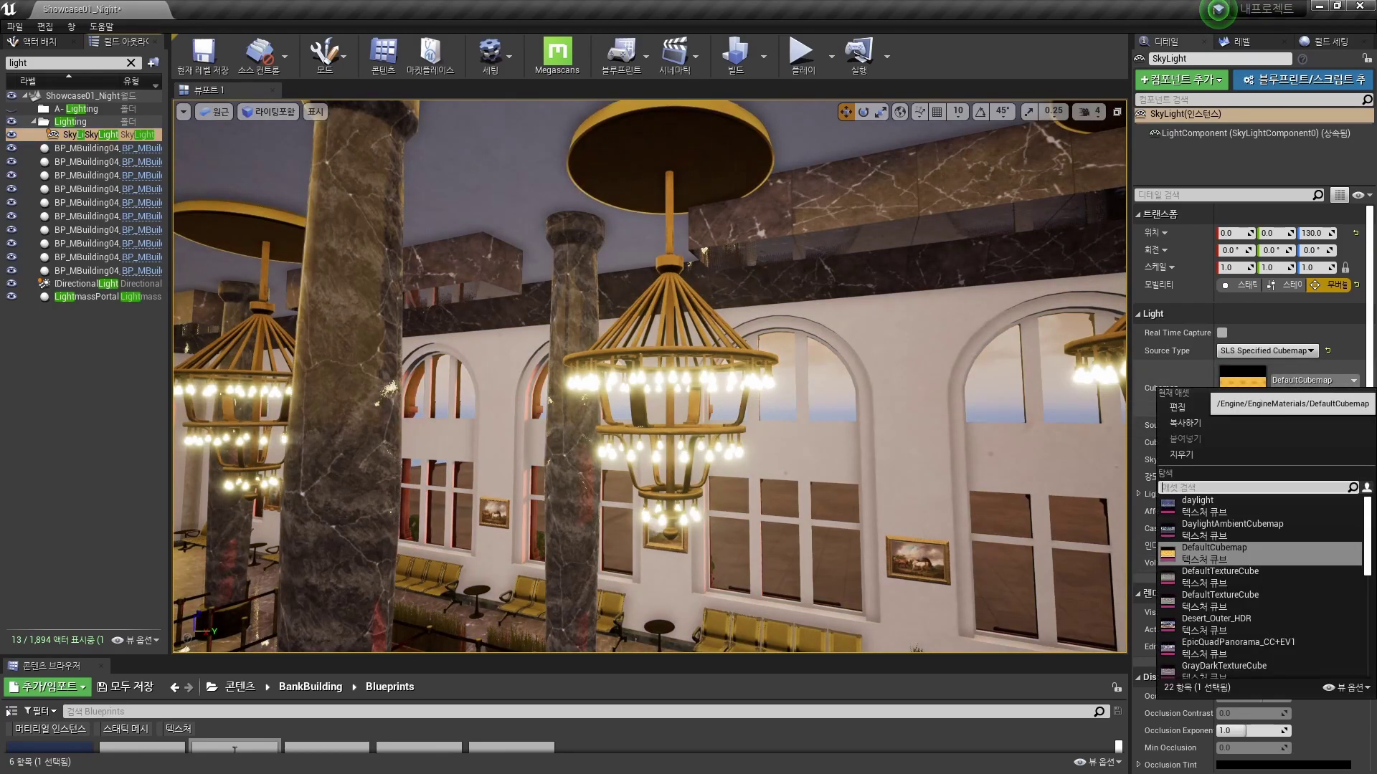
{"action": "scroll", "coordinate": [1262, 588], "scroll_direction": "down", "scroll_amount": 3}
{"action": "scroll", "coordinate": [1262, 588], "scroll_direction": "down", "scroll_amount": 2}
{"action": "left_click", "coordinate": [1248, 552]}
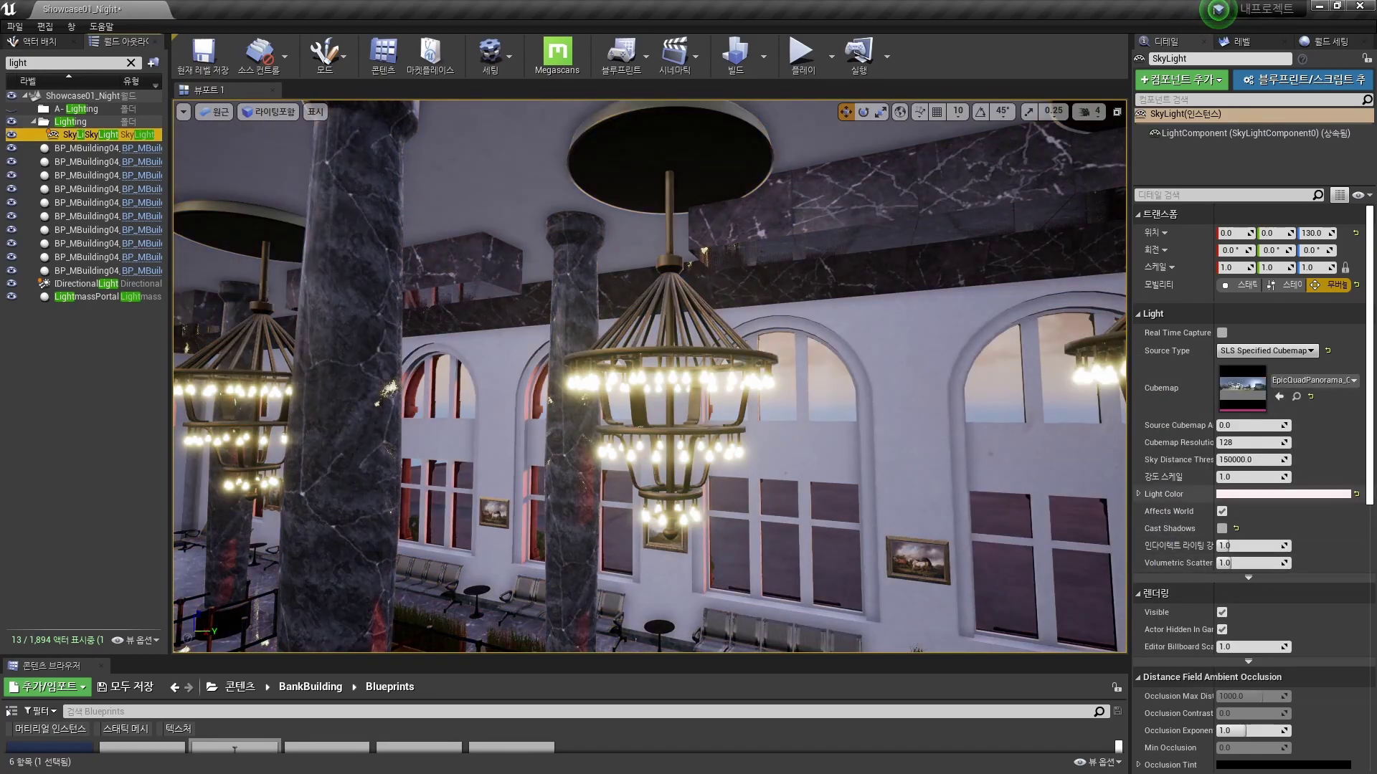
{"action": "left_click", "coordinate": [1314, 381]}
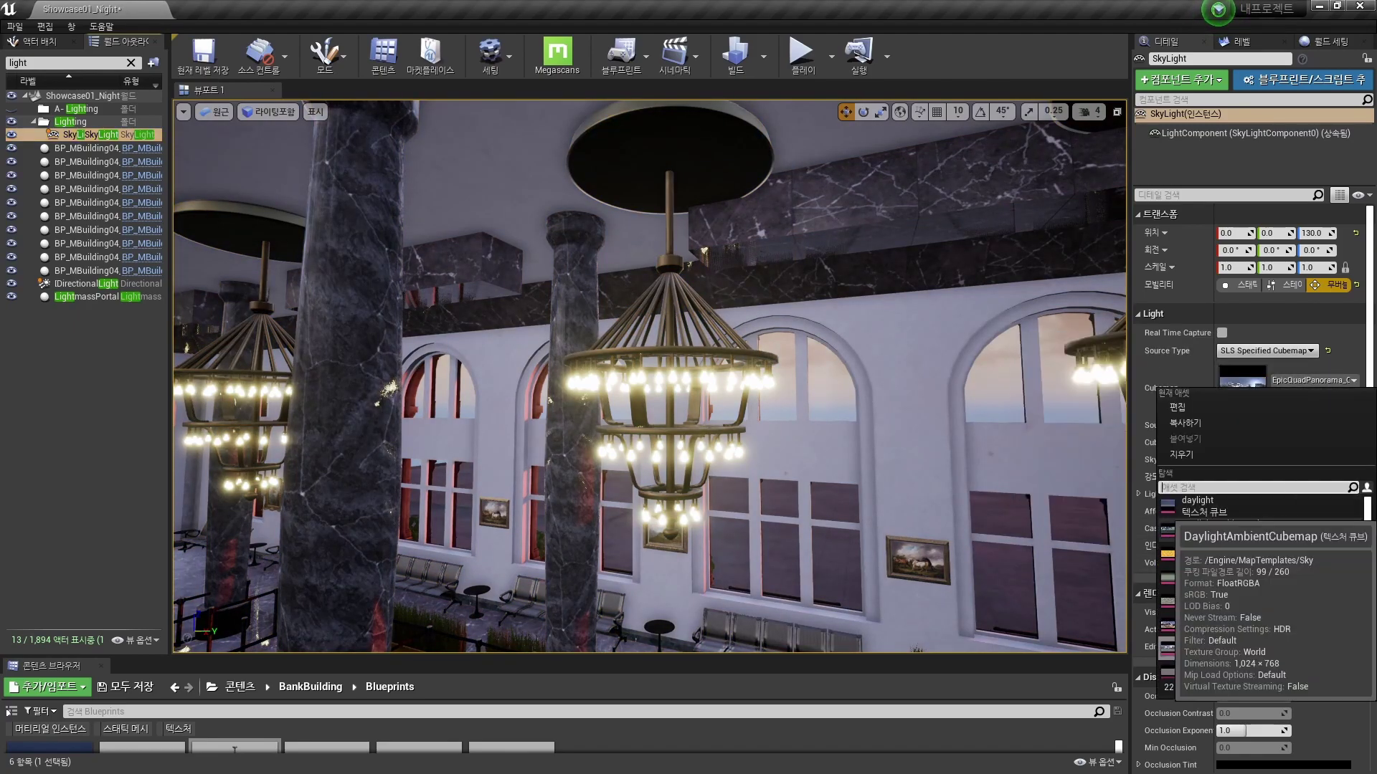
{"action": "left_click", "coordinate": [1197, 505]}
{"action": "left_click", "coordinate": [1314, 380]}
{"action": "scroll", "coordinate": [1262, 588], "scroll_direction": "down", "scroll_amount": 3}
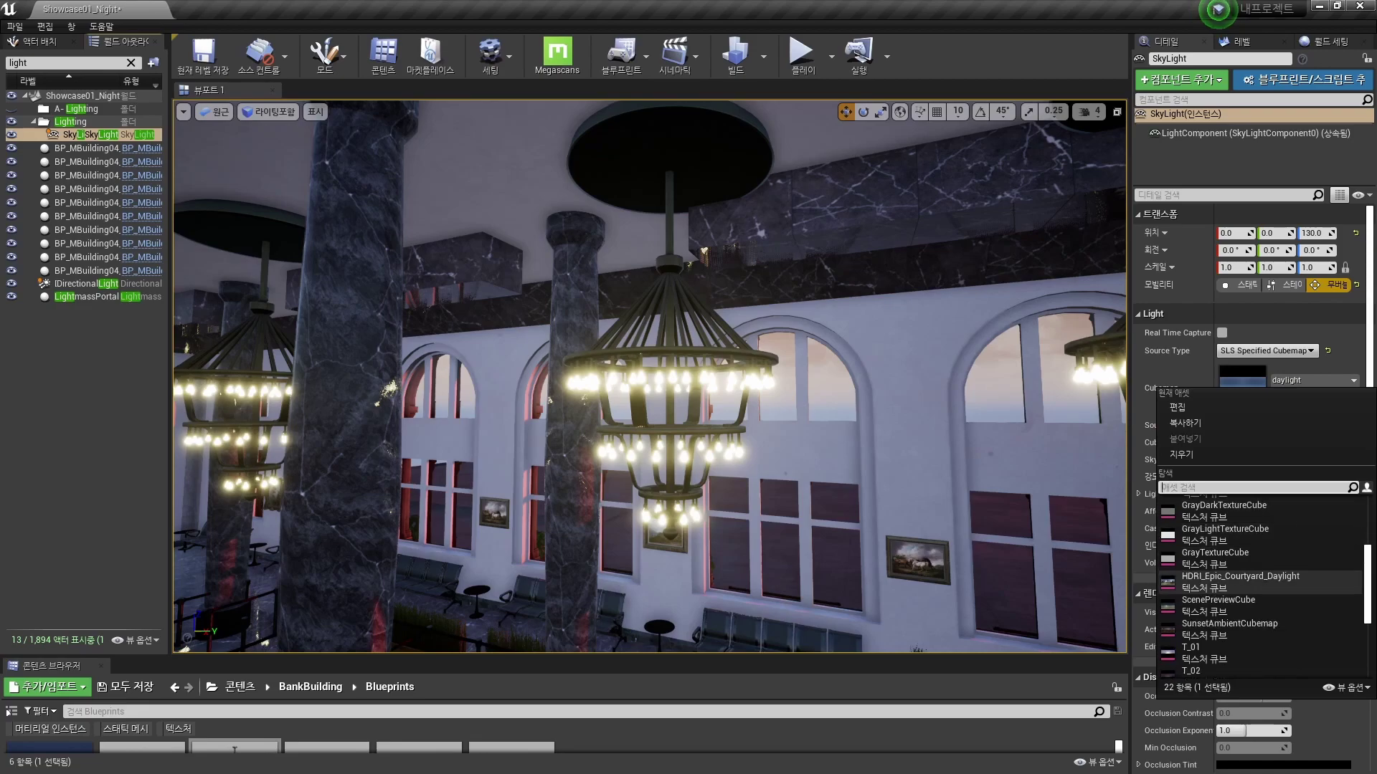
{"action": "left_click", "coordinate": [1234, 574]}
{"action": "right_click_drag", "start_coordinate": [645, 430], "coordinate": [646, 358]}
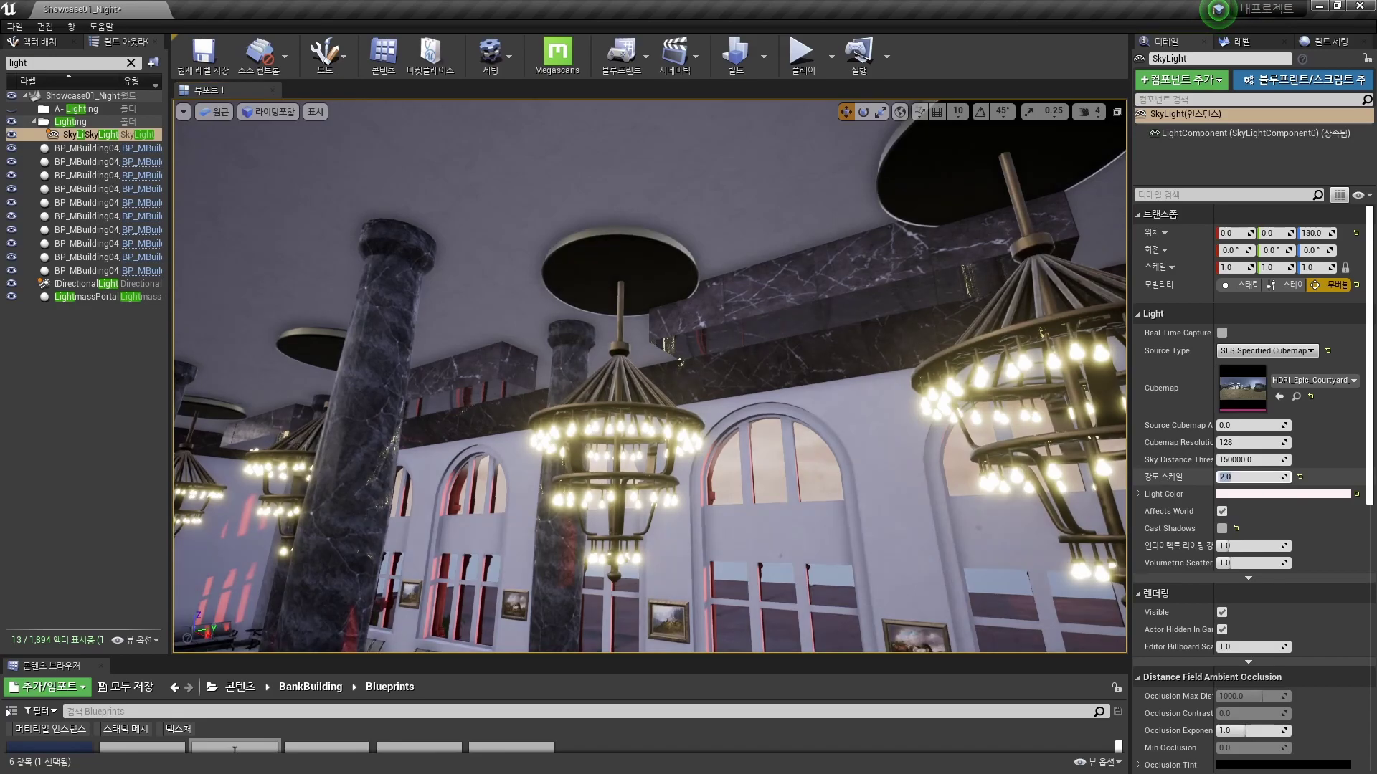
Step: Enter 1.5 as the SkyLight's Intensity Scale, then select the hall chandelier
{"action": "left_click", "coordinate": [1251, 477]}
{"action": "type", "text": ".5"}
{"action": "key", "text": "Return"}
{"action": "right_click_drag", "start_coordinate": [762, 380], "coordinate": [762, 380]}
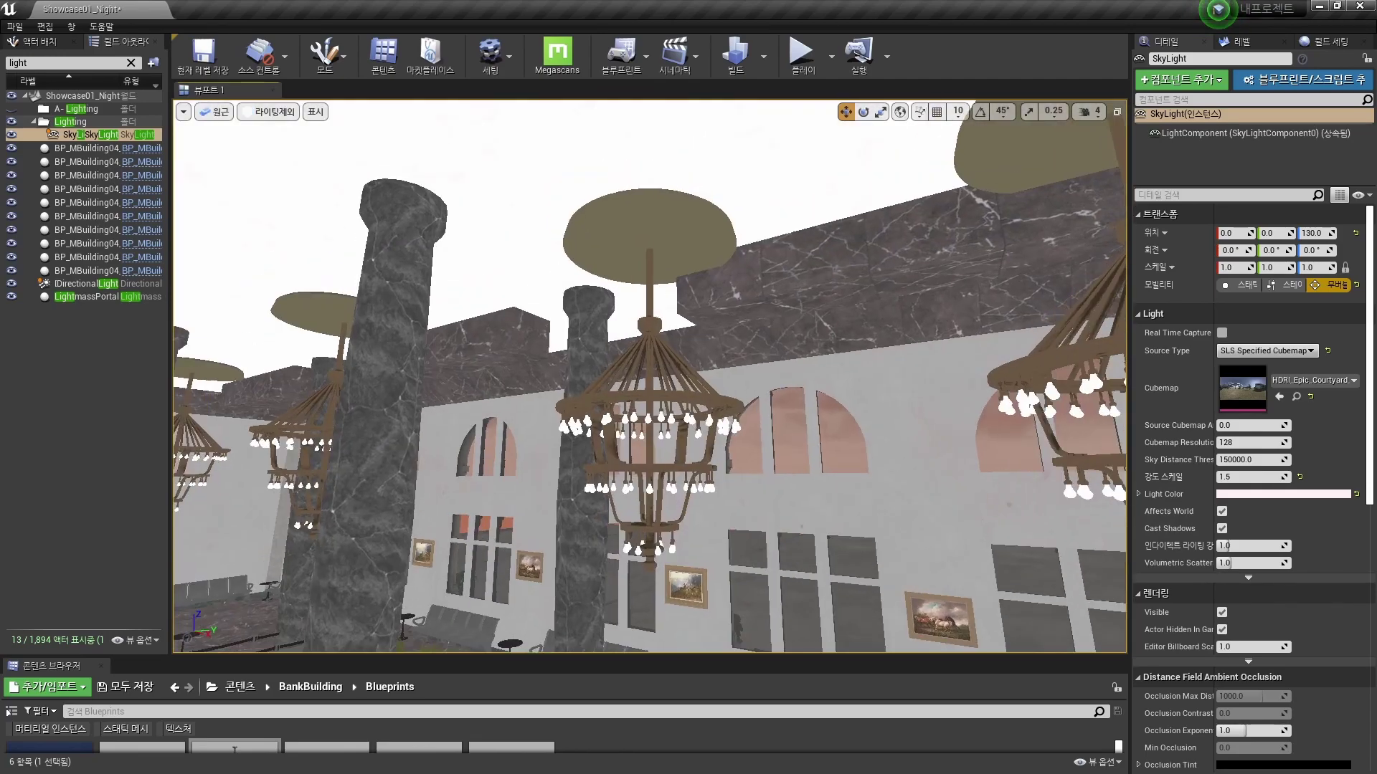
{"action": "left_click", "coordinate": [649, 430]}
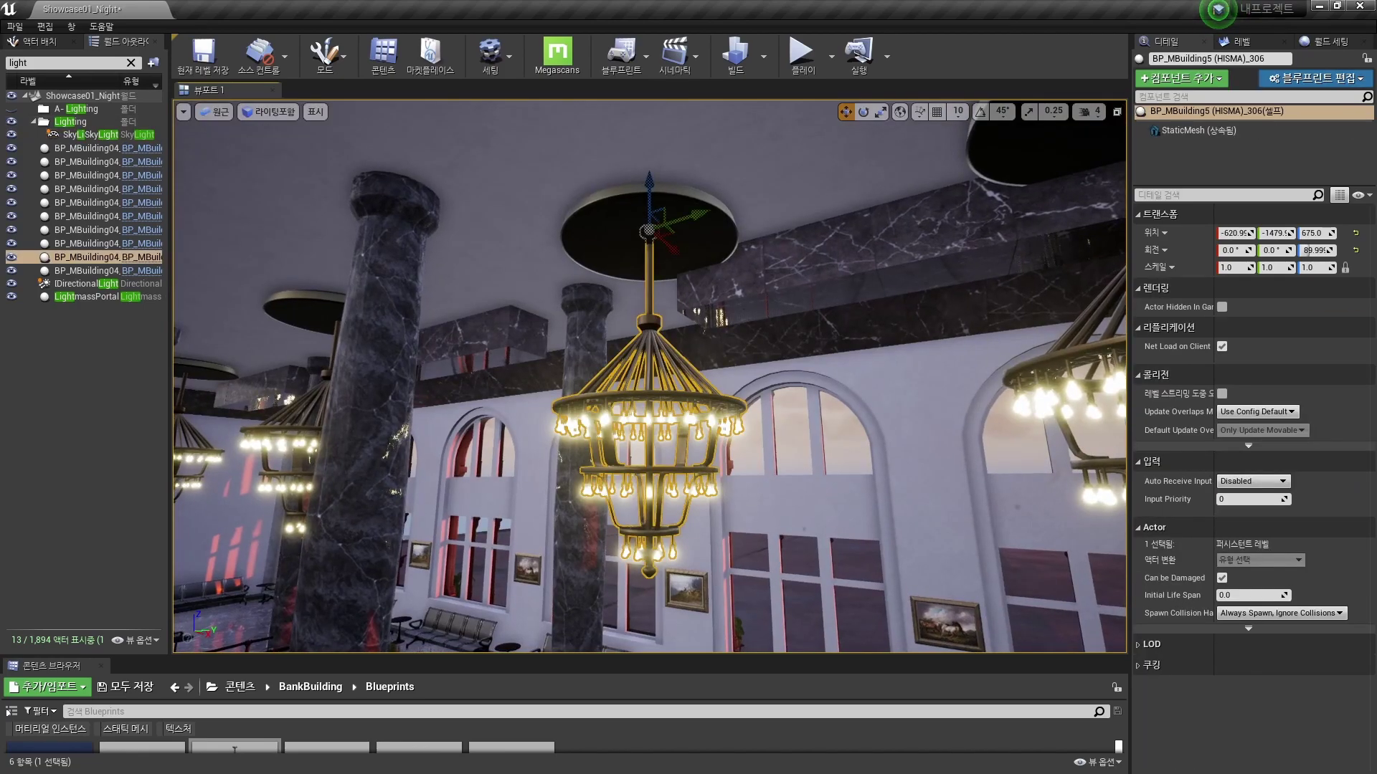
Step: Open the chandelier's M_MBuilding04_Furniture material and its T_MBuilding04_Furnitures_BC texture for editing
{"action": "left_click", "coordinate": [1198, 130]}
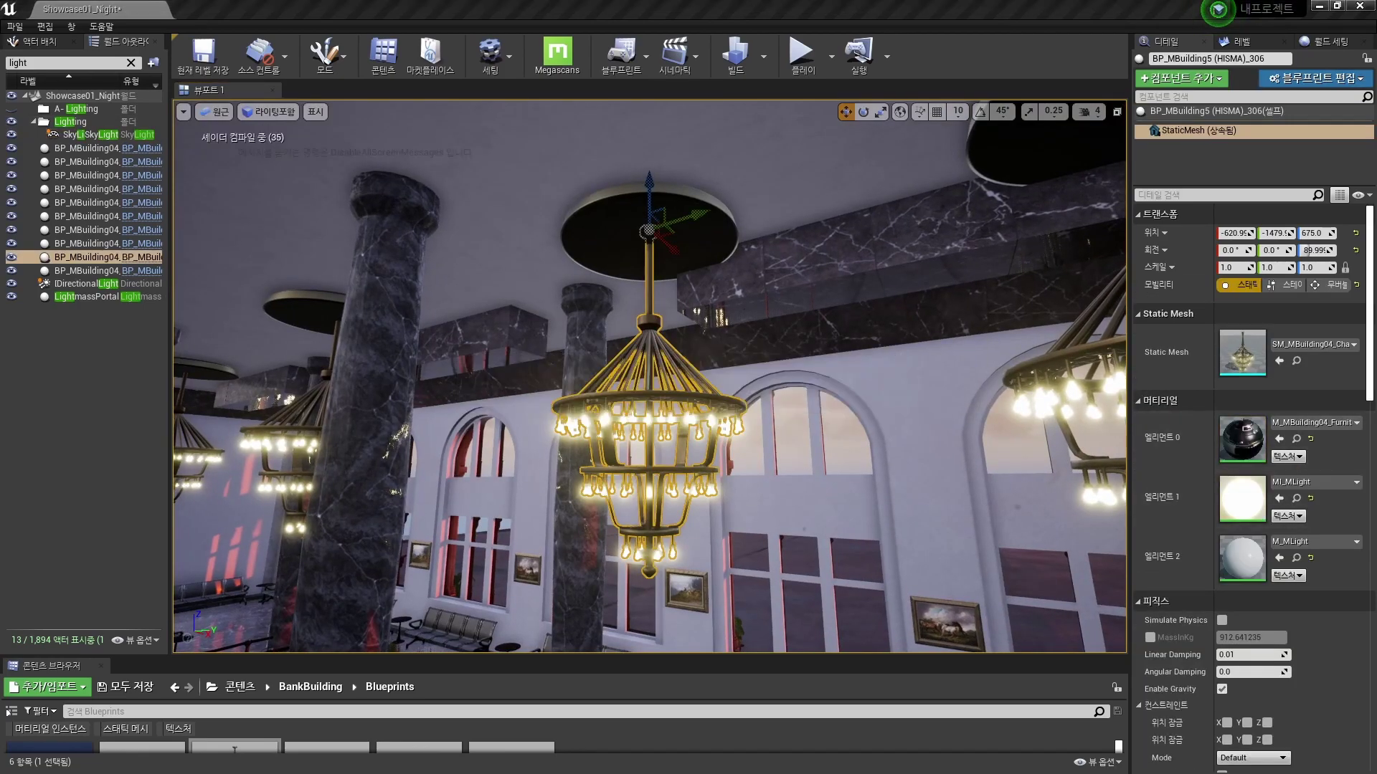
{"action": "double_click", "coordinate": [1241, 436]}
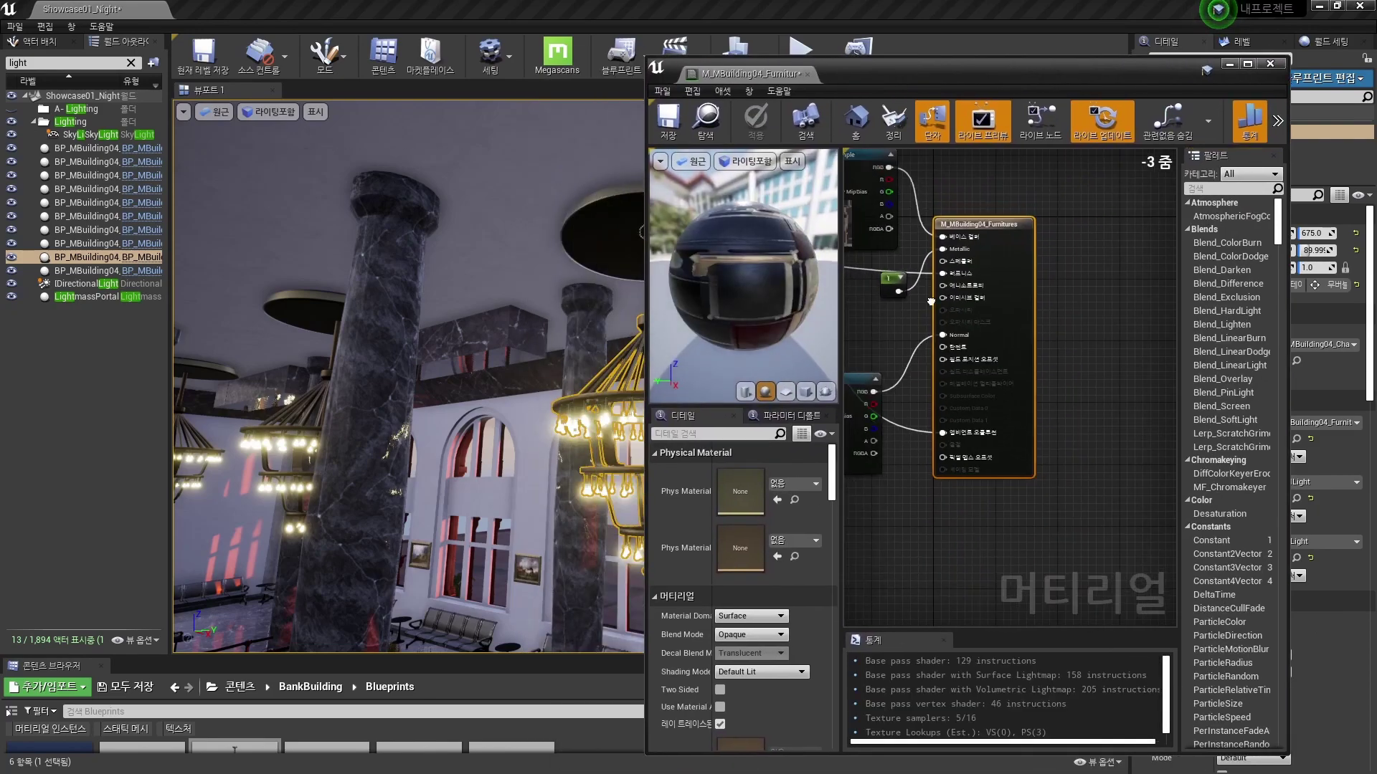
{"action": "double_click", "coordinate": [740, 610]}
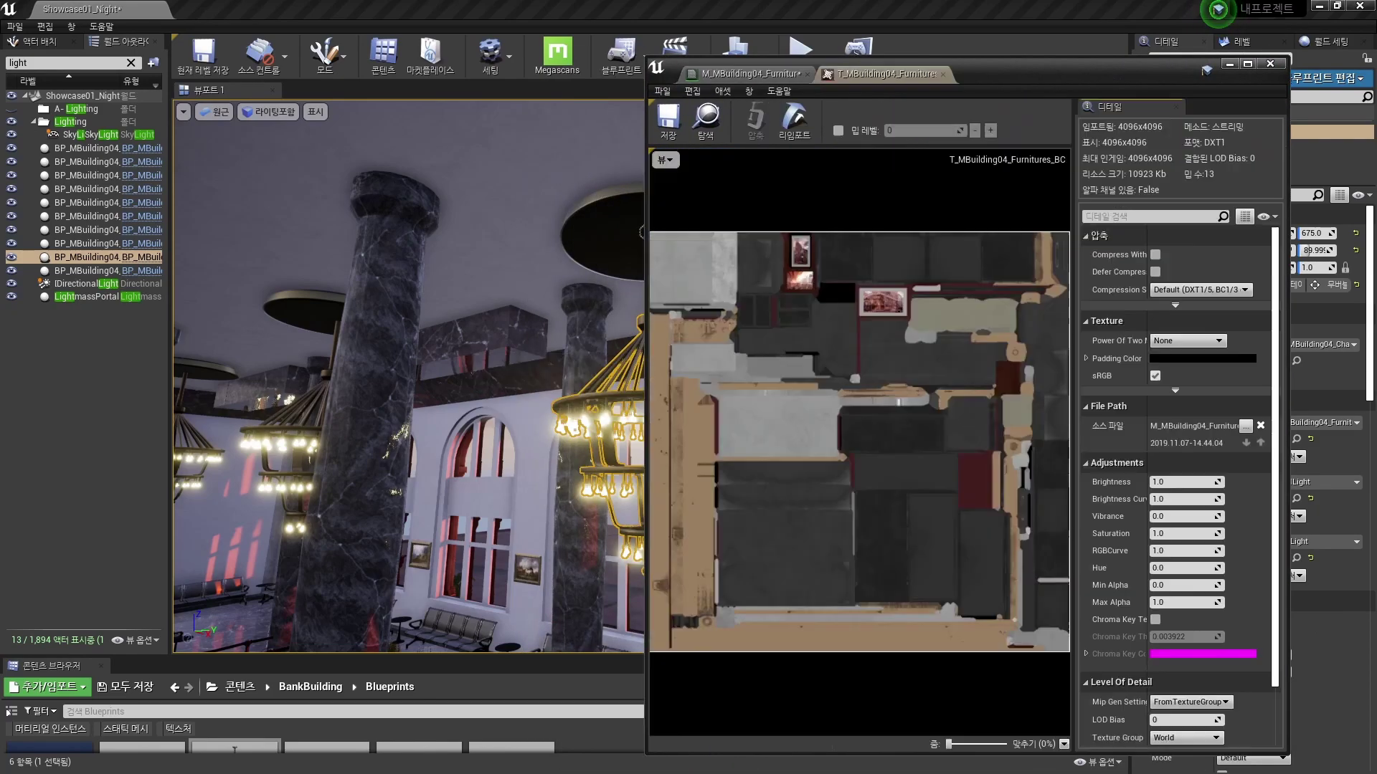
{"action": "scroll", "coordinate": [1276, 473], "scroll_direction": "down", "scroll_amount": 3}
{"action": "type", "text": "2"}
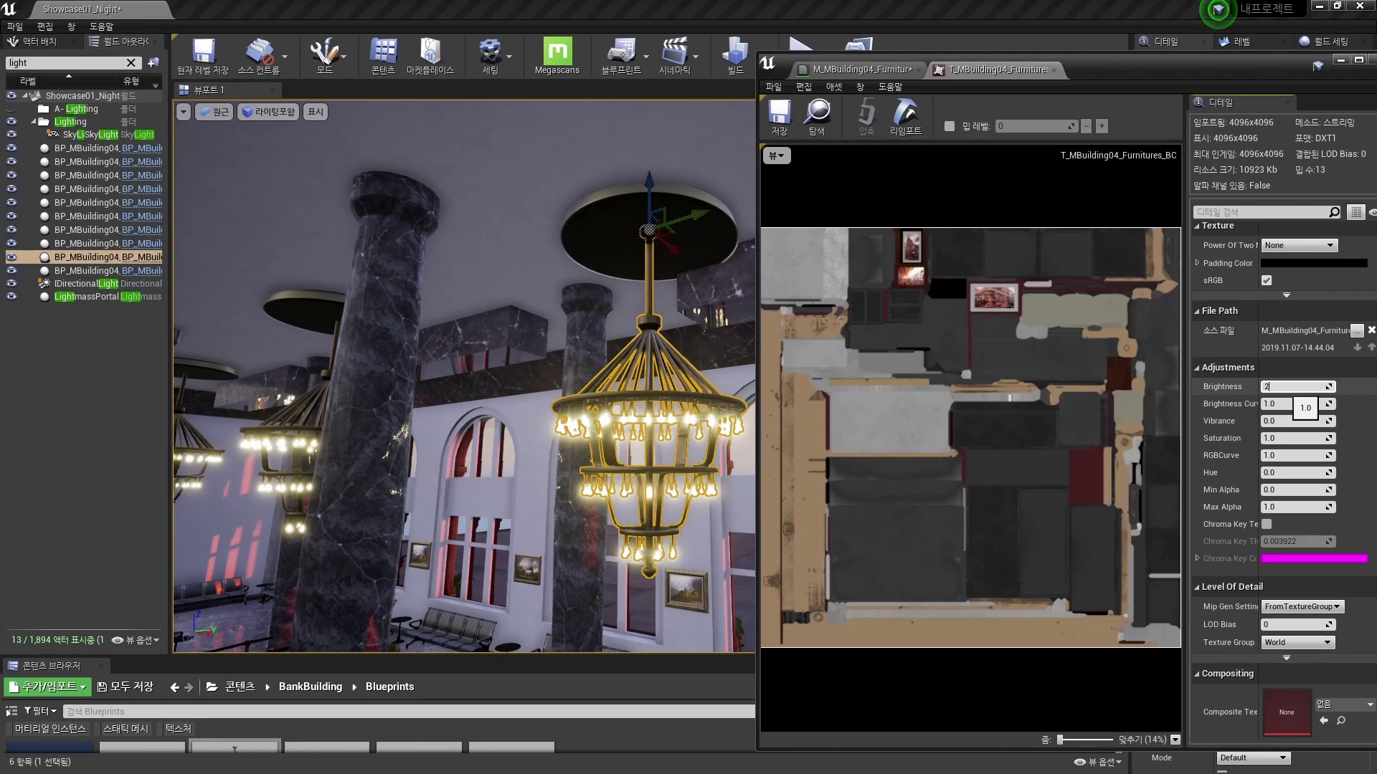
Step: Try texture Brightness values 2, 3 and 2.5, comparing the scene in Lit and Unlit views
{"action": "key", "text": "Return"}
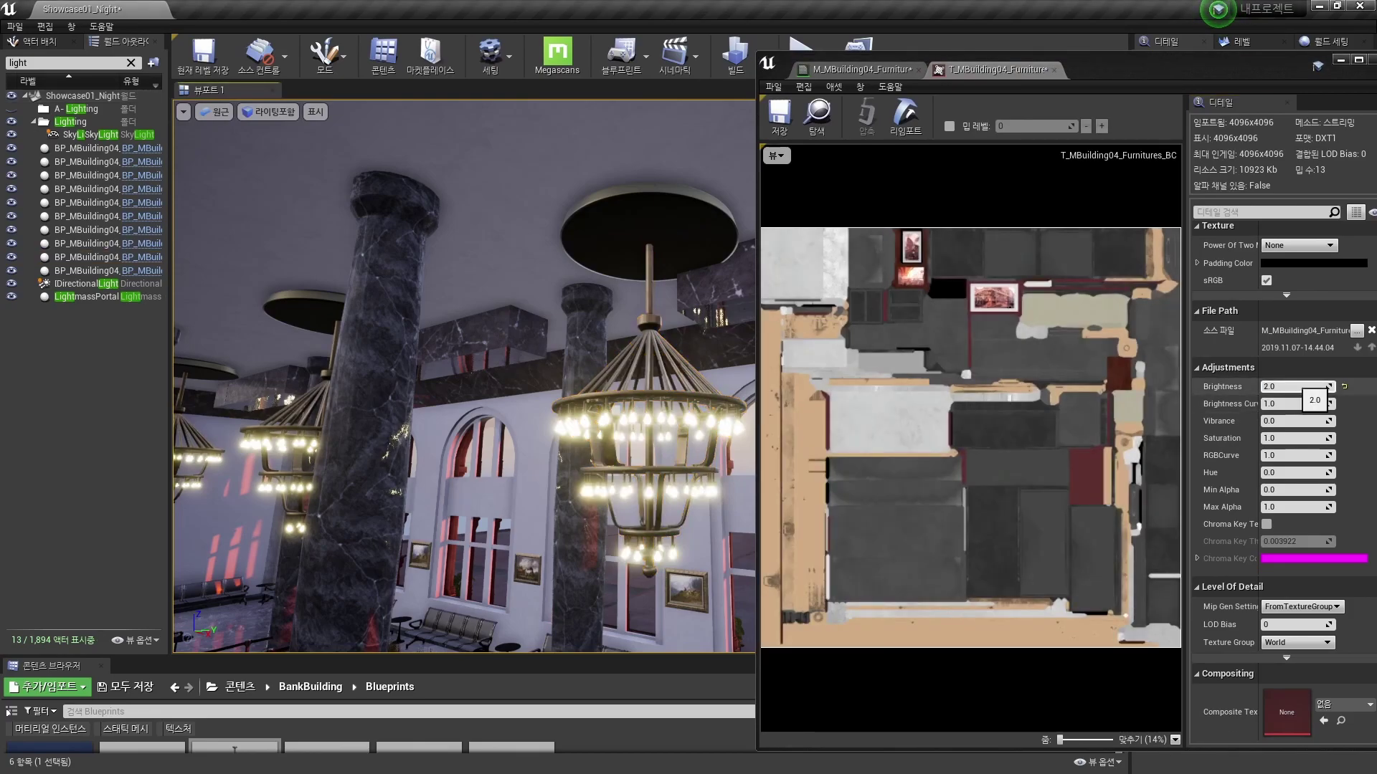
{"action": "left_click", "coordinate": [1301, 386]}
{"action": "type", "text": "3"}
{"action": "key", "text": "Return"}
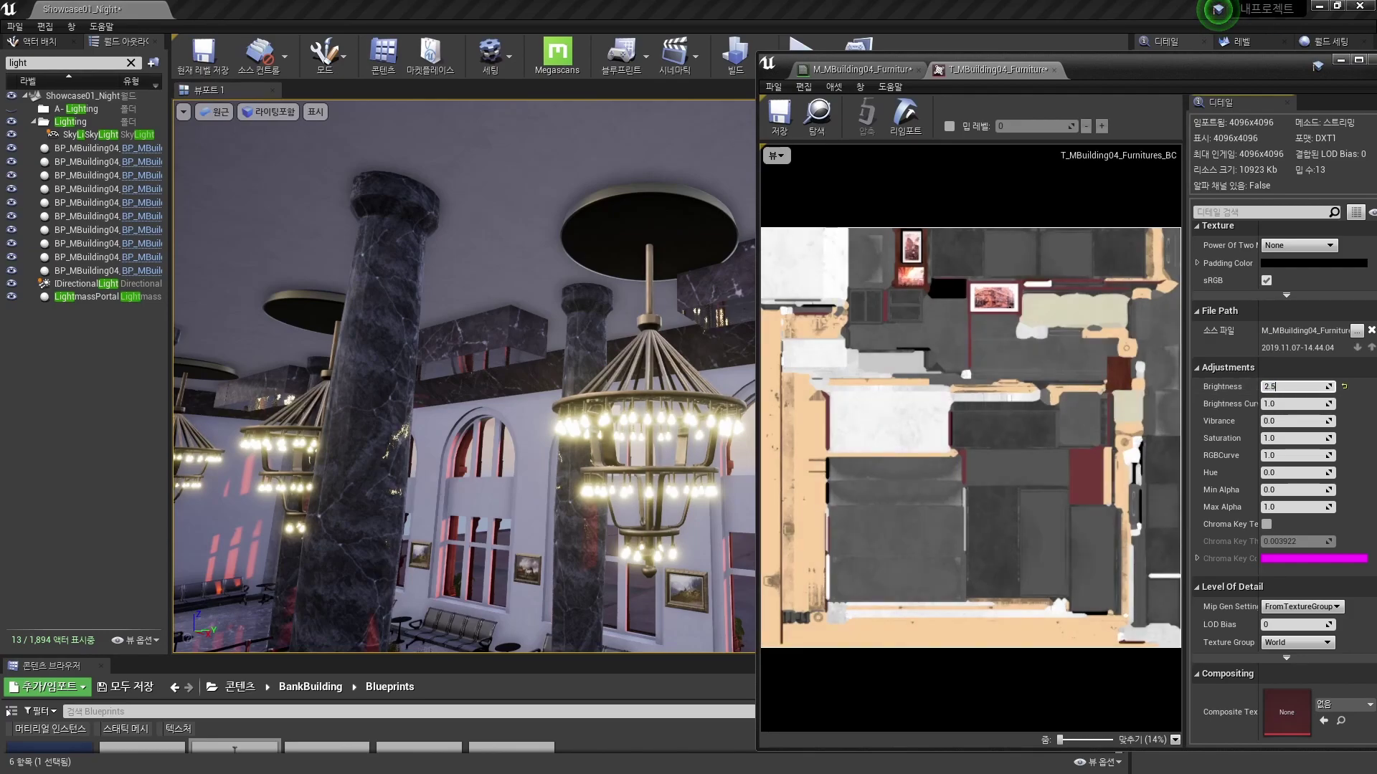
{"action": "key", "text": "Return"}
{"action": "key", "text": "alt+3"}
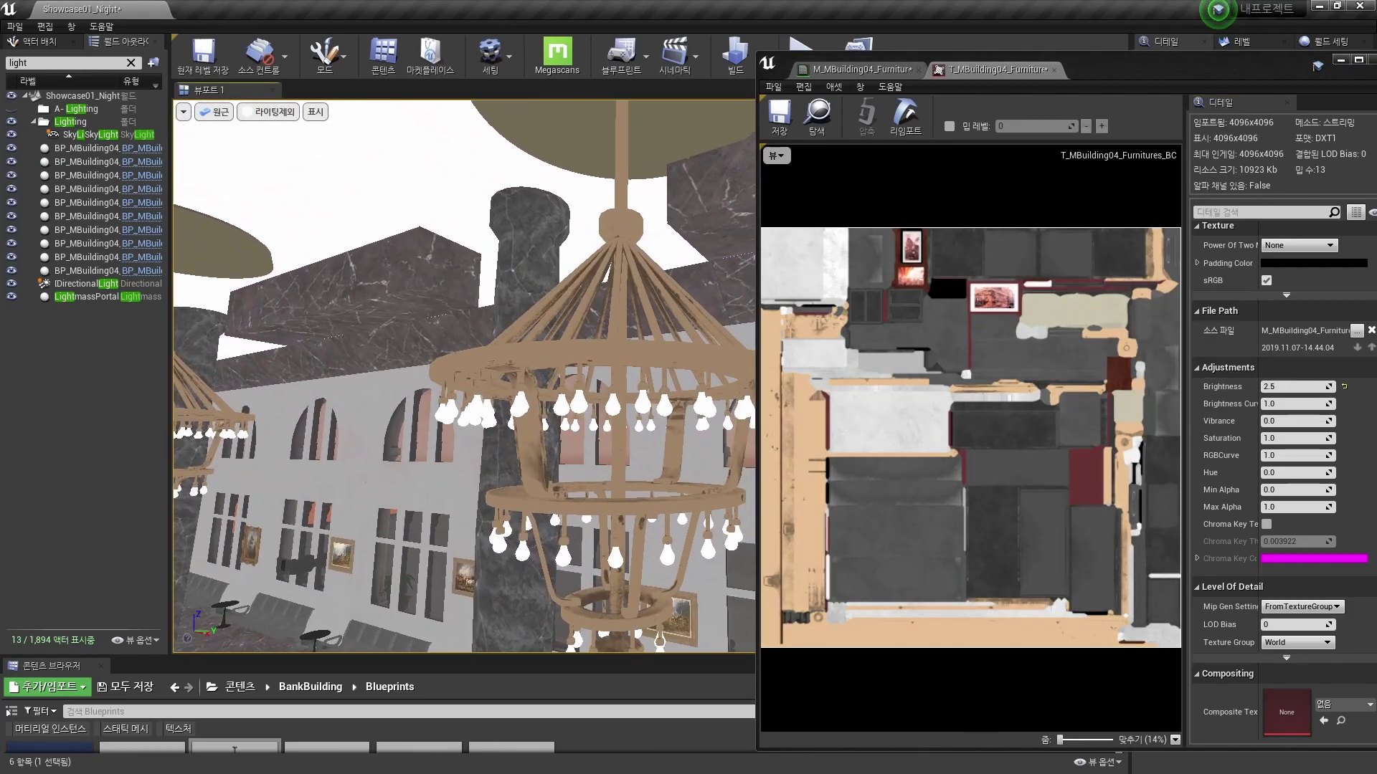
{"action": "key", "text": "alt+4"}
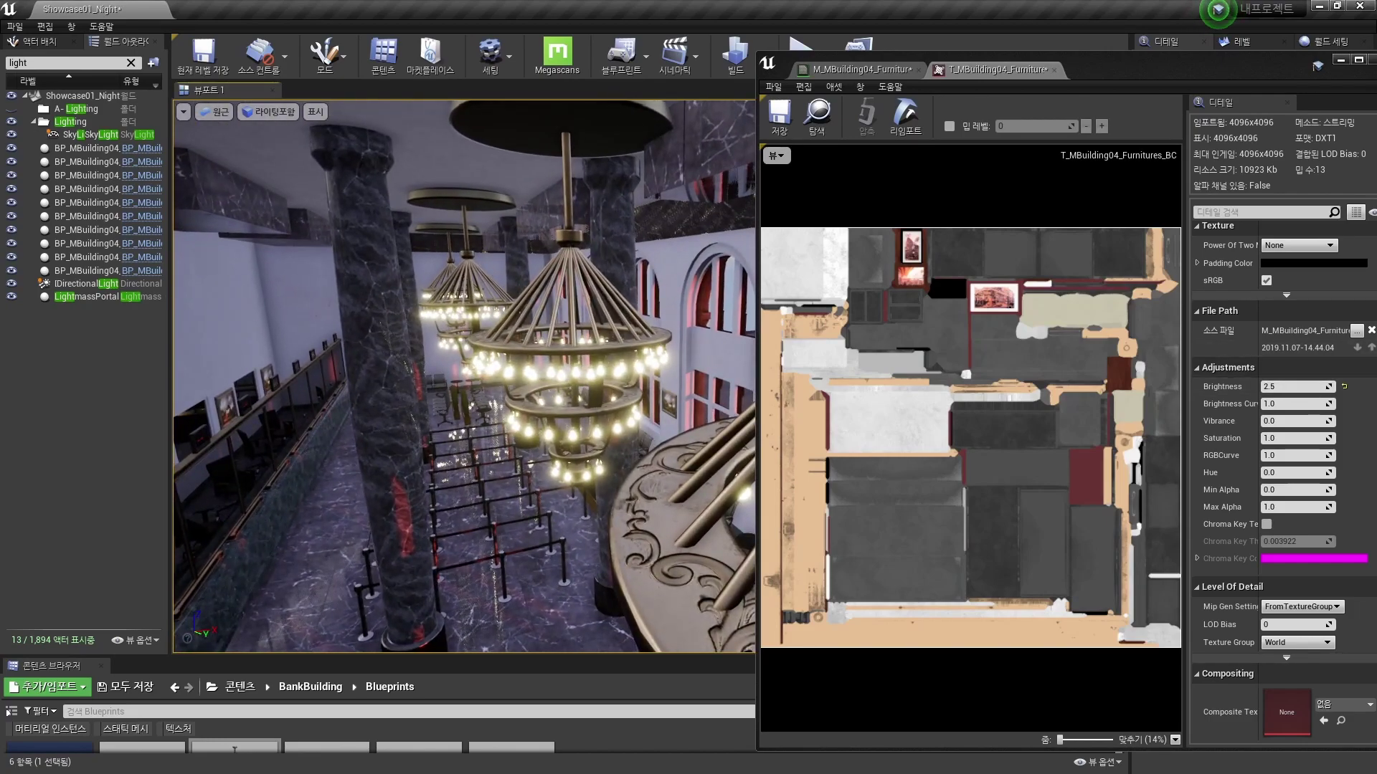
{"action": "key", "text": "alt+3"}
Step: Raise the texture Brightness to 5 and then 10, returning to the Lit view
{"action": "left_click", "coordinate": [1294, 386]}
{"action": "type", "text": "5"}
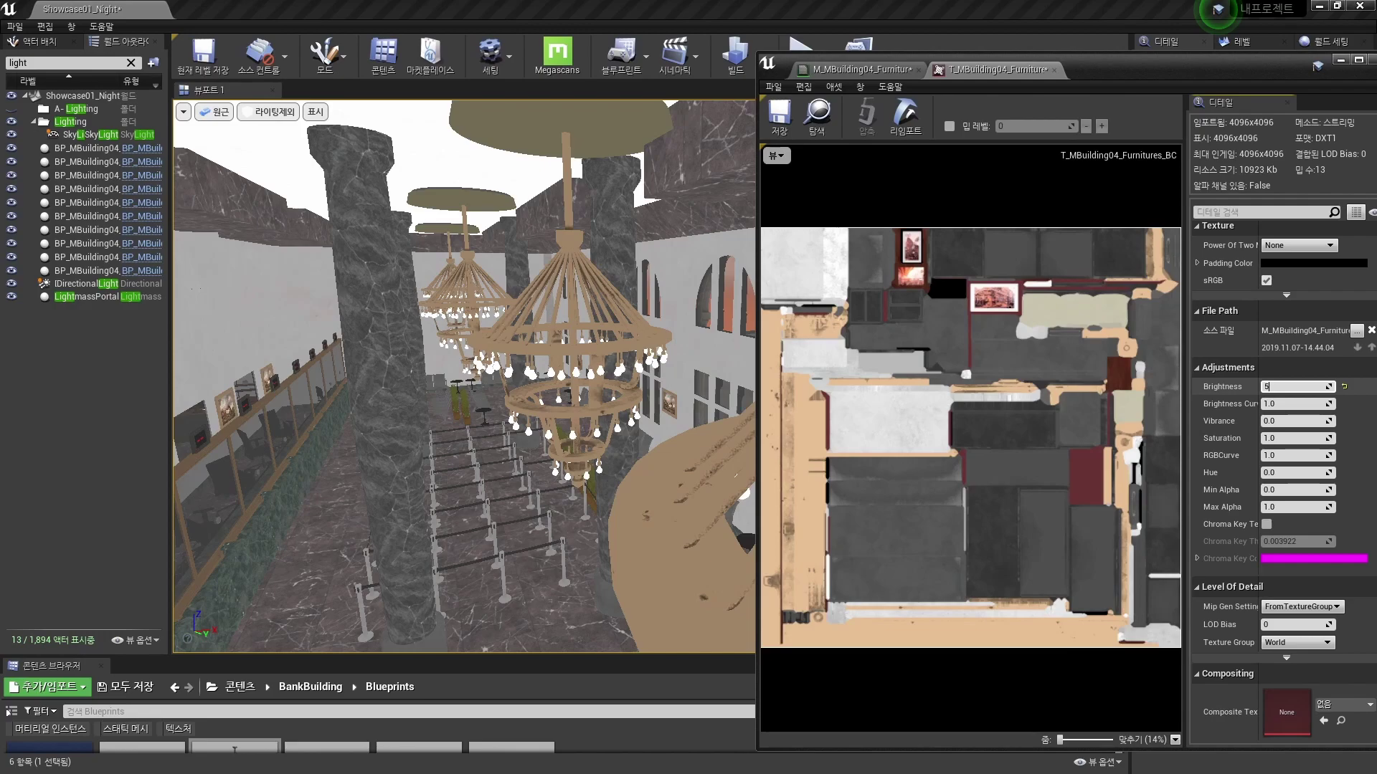
{"action": "key", "text": "Return"}
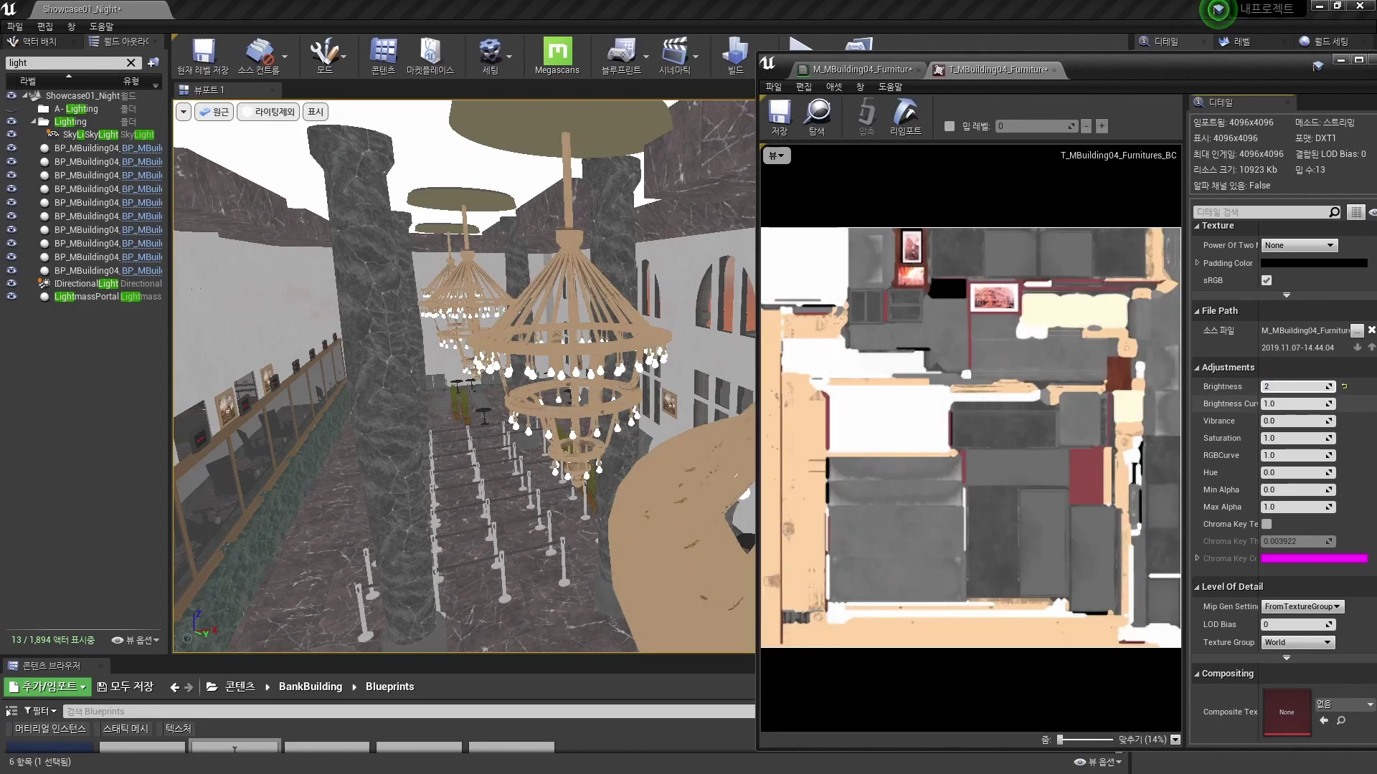
{"action": "type", "text": "10"}
{"action": "key", "text": "Return"}
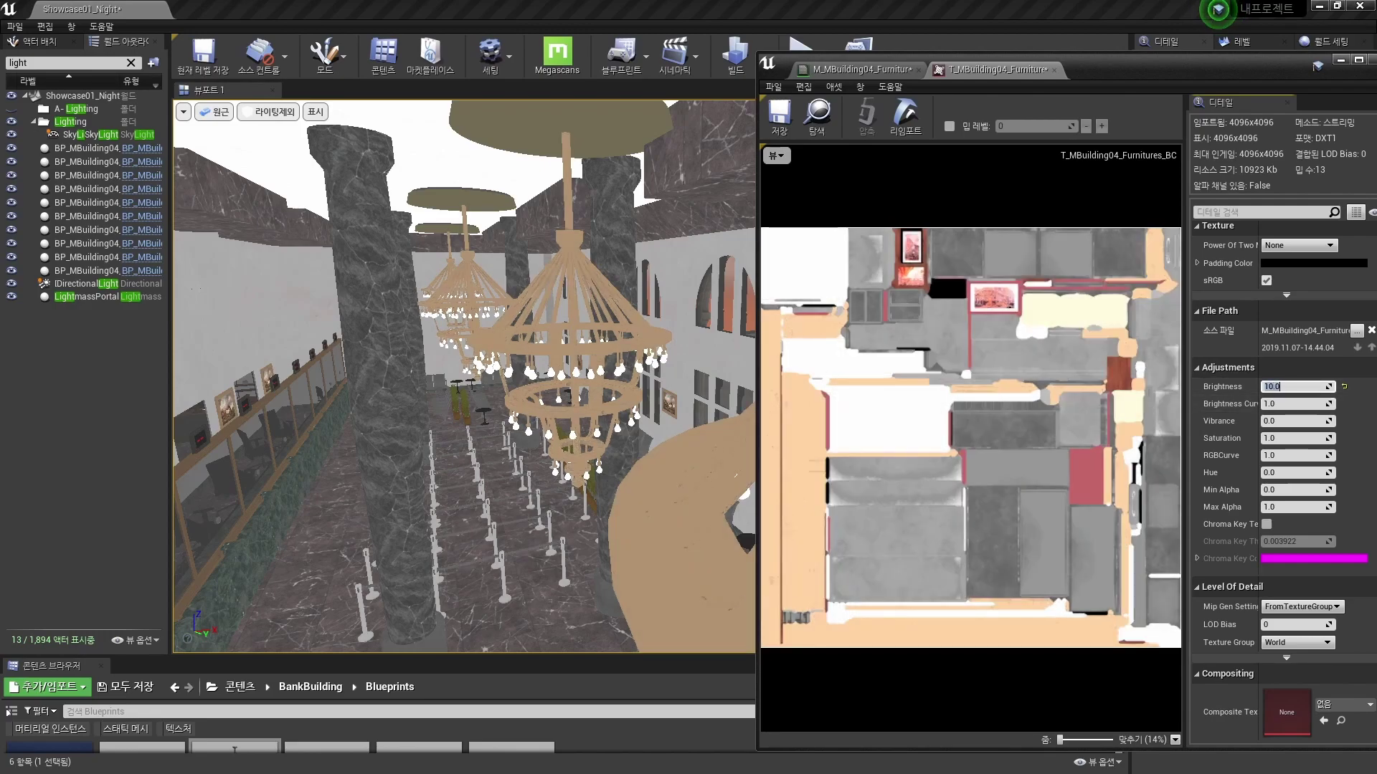
{"action": "key", "text": "alt+4"}
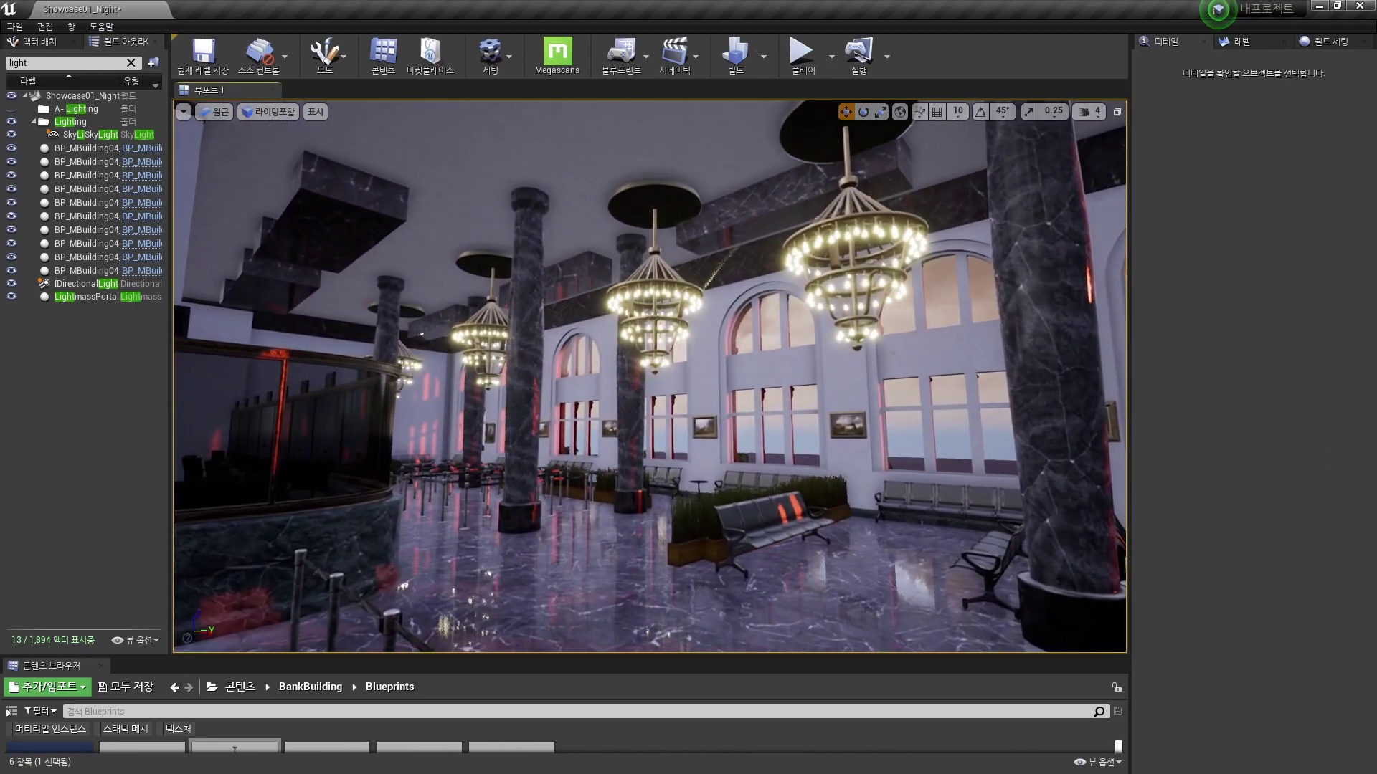
Step: Change the SkyLight's Source Type back to SLS Captured Scene
{"action": "left_click", "coordinate": [93, 134]}
{"action": "left_click", "coordinate": [1313, 380]}
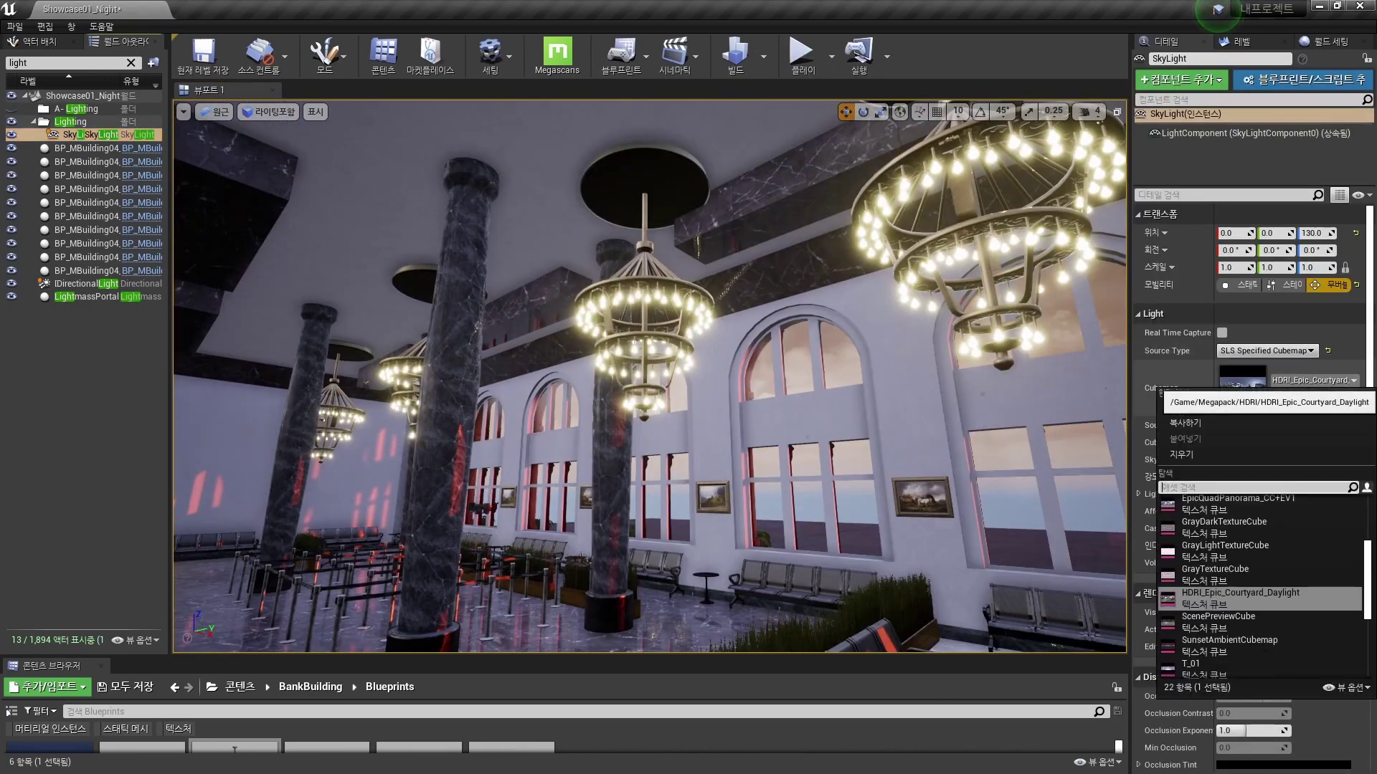
{"action": "left_click", "coordinate": [1264, 351]}
{"action": "left_click", "coordinate": [1262, 366]}
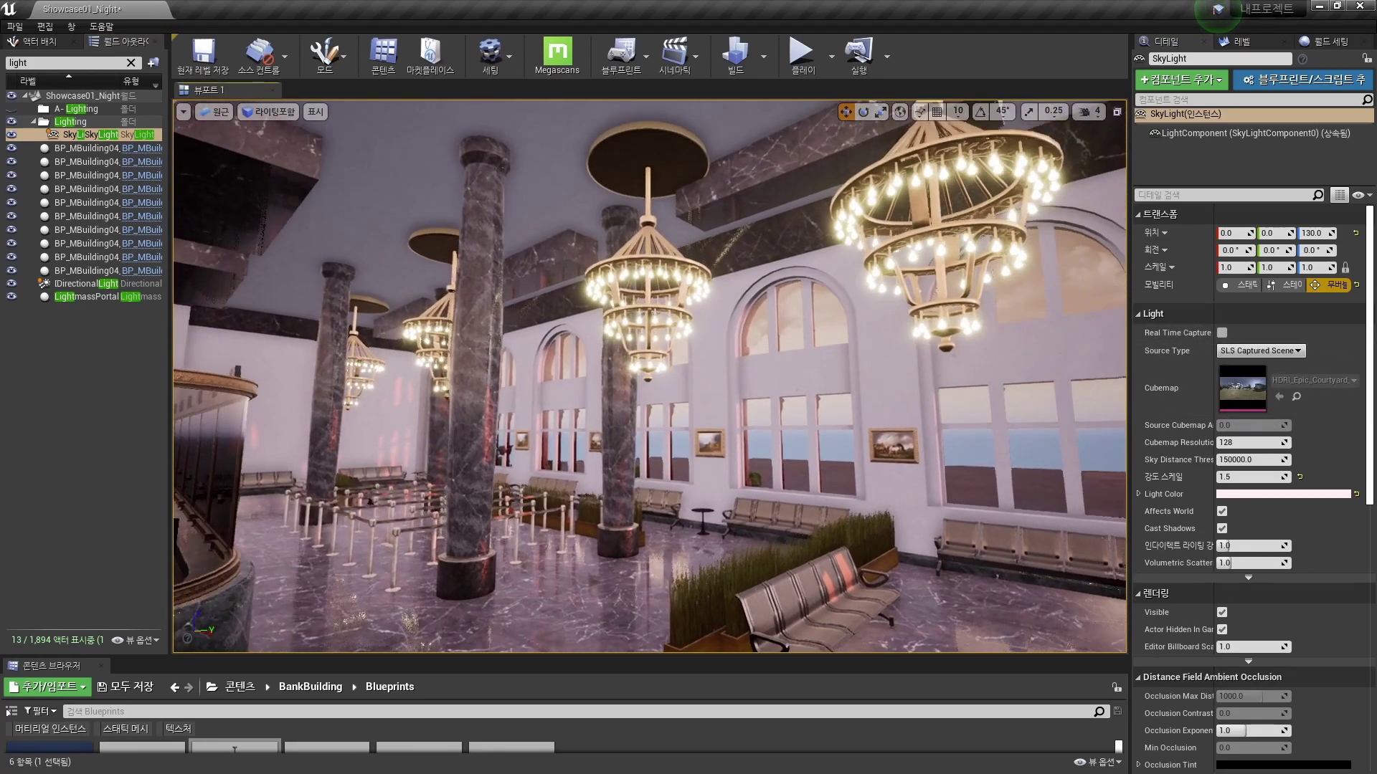
{"action": "key", "text": "Escape"}
Step: Lower the SkyLight Intensity Scale to 1.0 and switch to Place Actors mode
{"action": "left_click", "coordinate": [108, 135]}
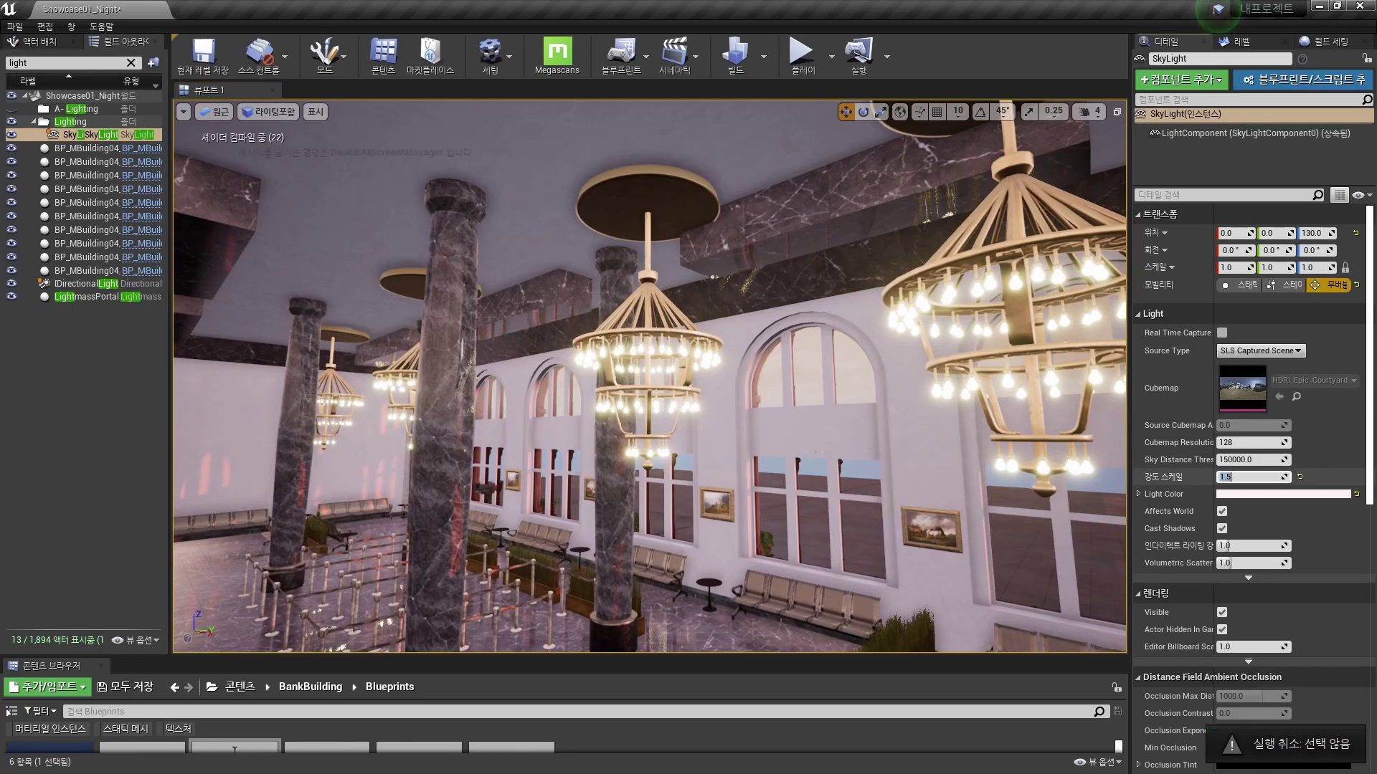
{"action": "type", "text": "1"}
{"action": "key", "text": "Return"}
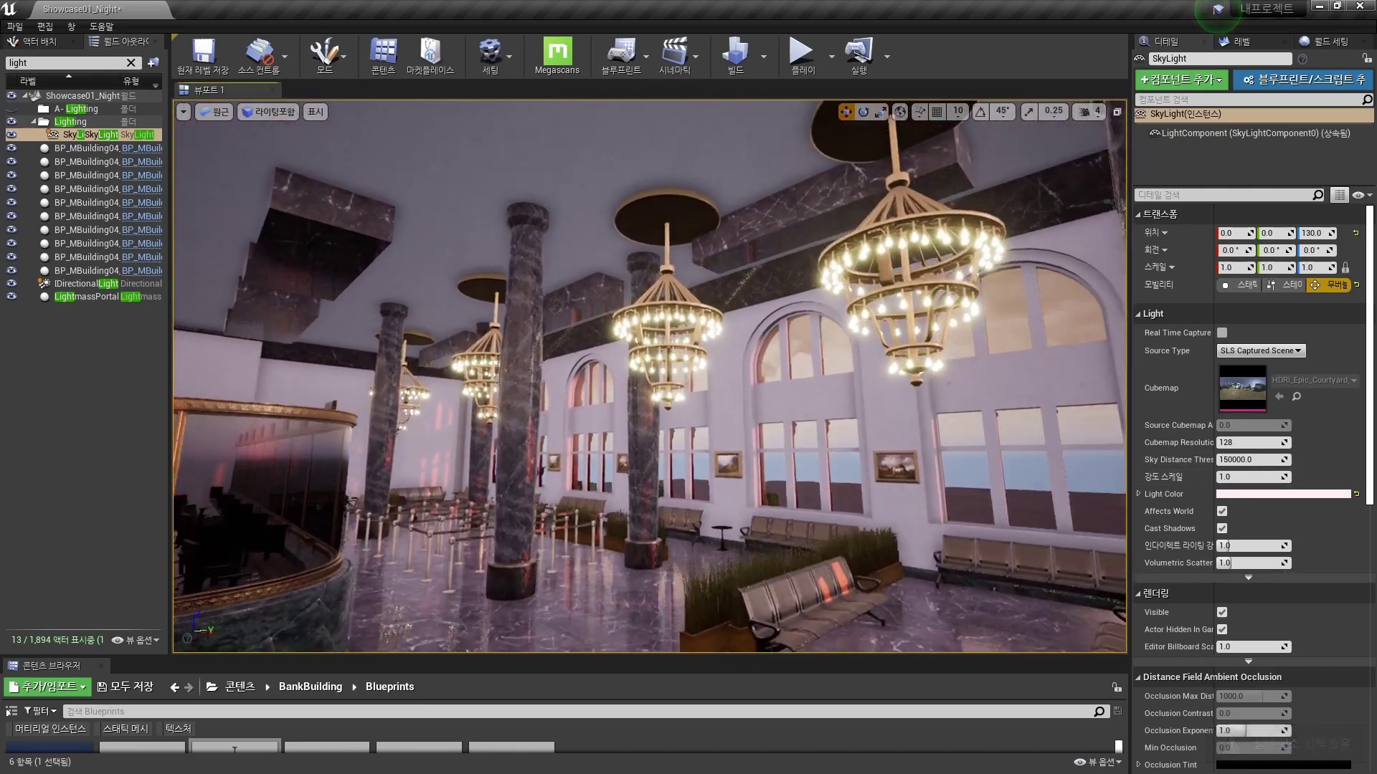
{"action": "key", "text": "shift+1"}
Step: Add a Sphere Reflection Capture (searched as 'ref') at the central chandelier, then run Build Reflection Captures
{"action": "type", "text": "ref"}
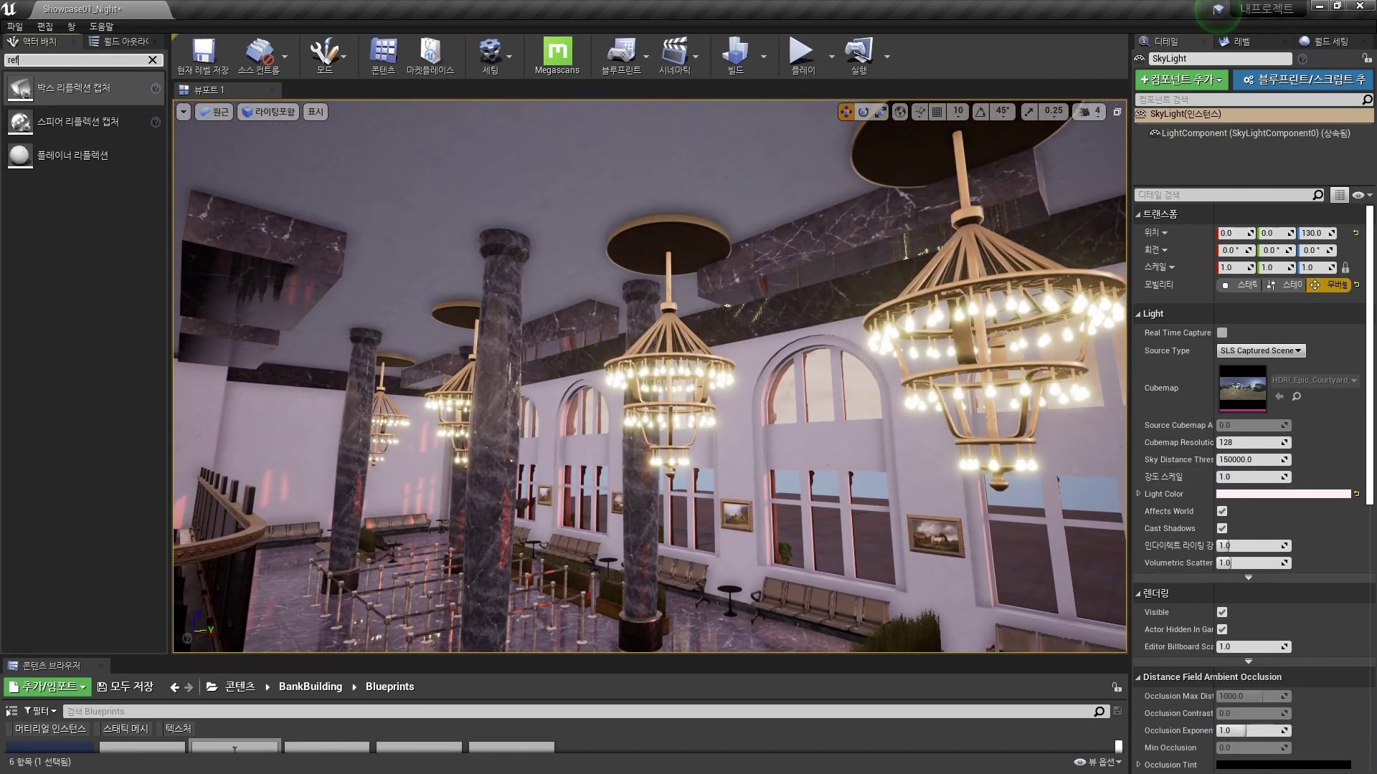
{"action": "left_click_drag", "start_coordinate": [78, 121], "coordinate": [670, 275]}
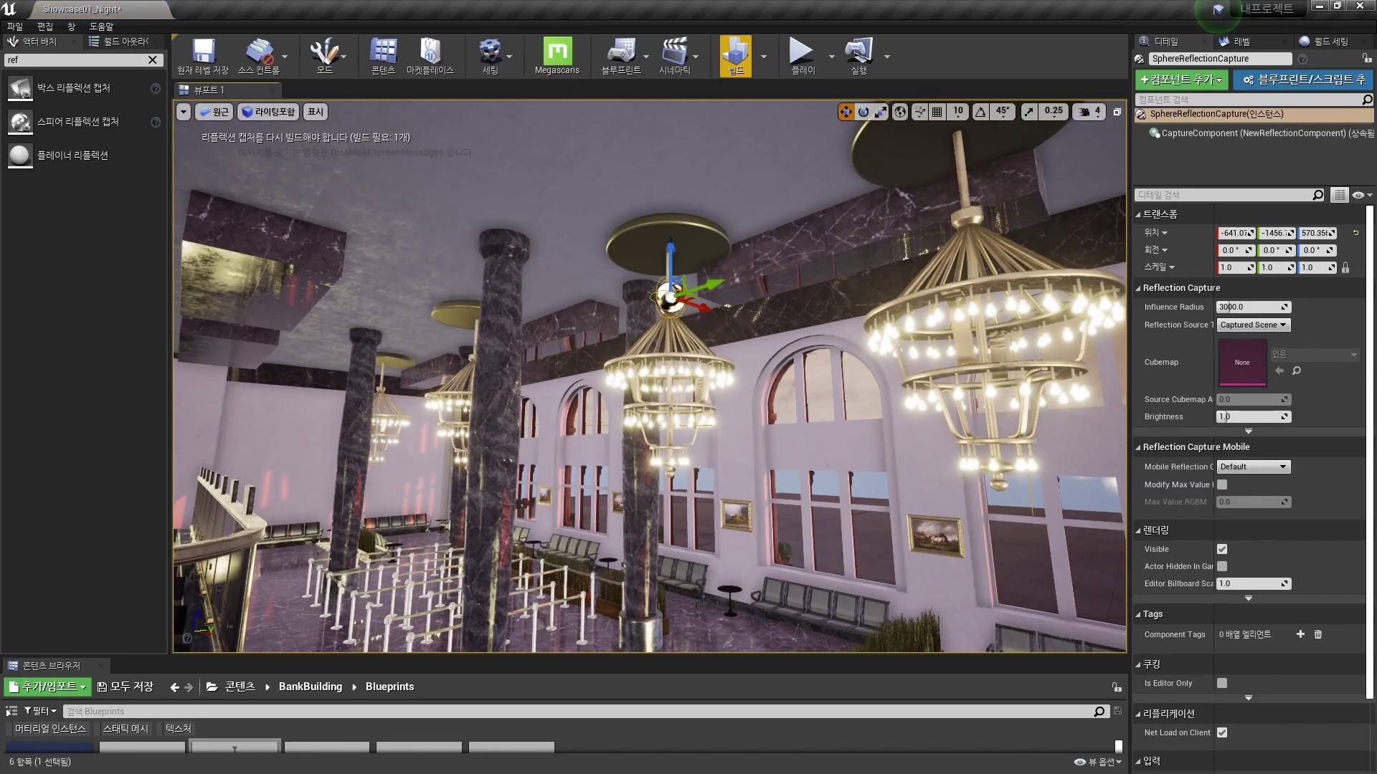
{"action": "left_click", "coordinate": [763, 56]}
{"action": "left_click", "coordinate": [824, 190]}
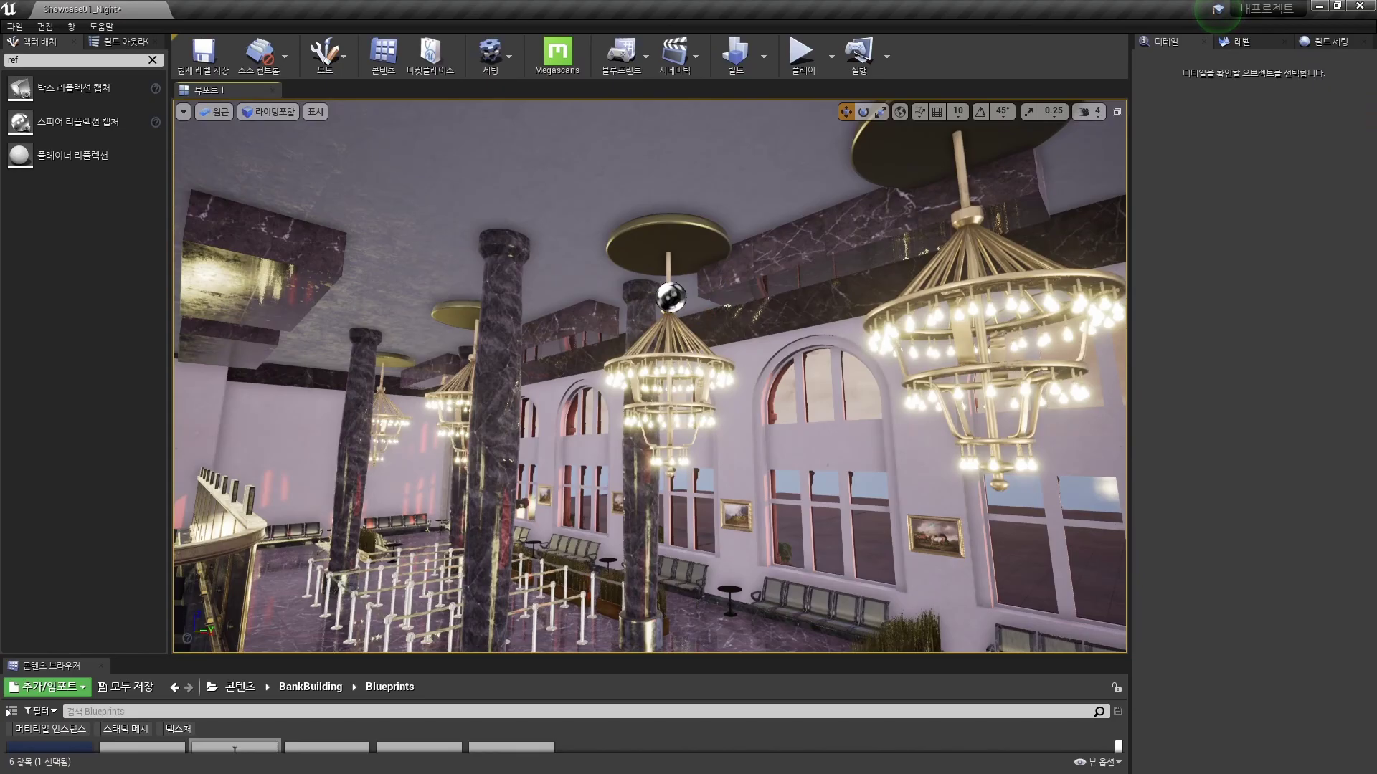
{"action": "mouse_move", "coordinate": [650, 376]}
{"action": "right_mouse_down"}
{"action": "mouse_move", "coordinate": [502, 380]}
{"action": "mouse_move", "coordinate": [649, 375]}
{"action": "right_mouse_up"}
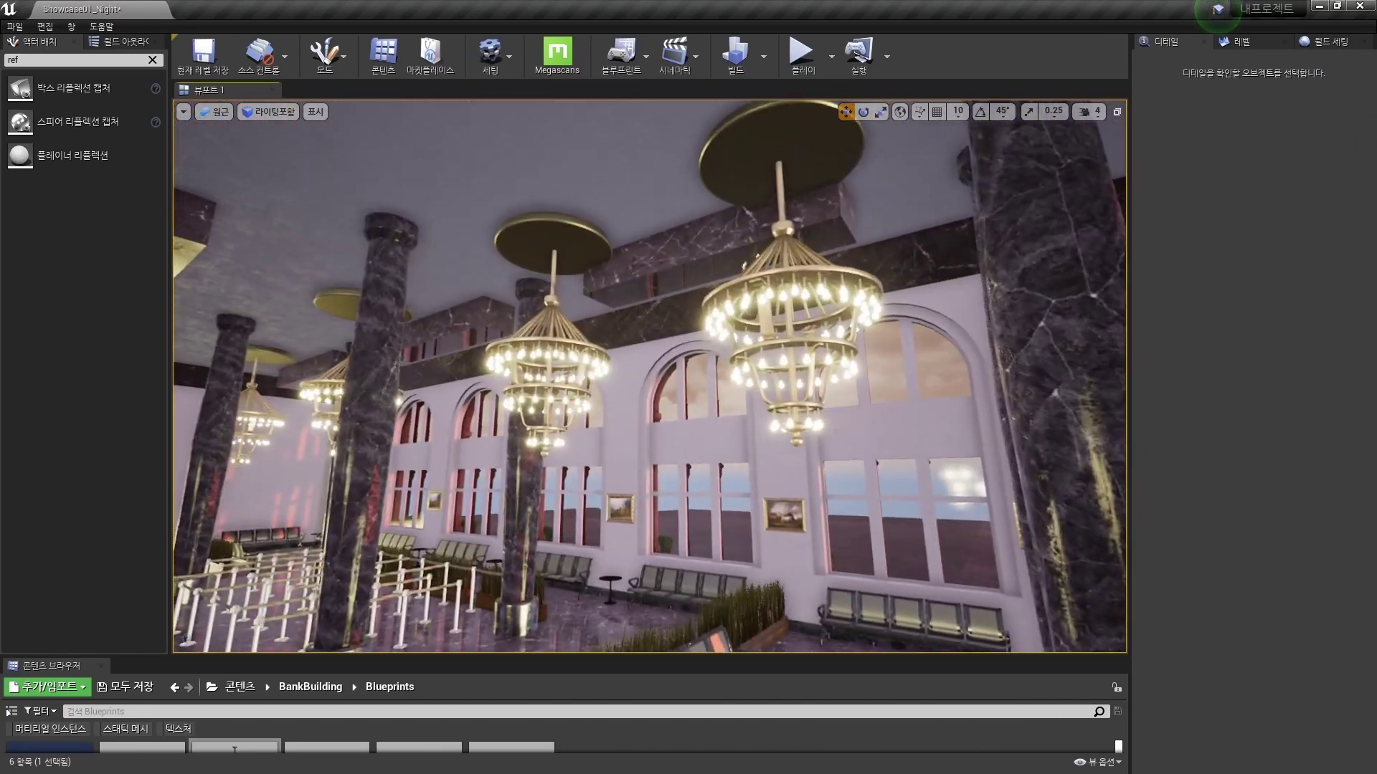